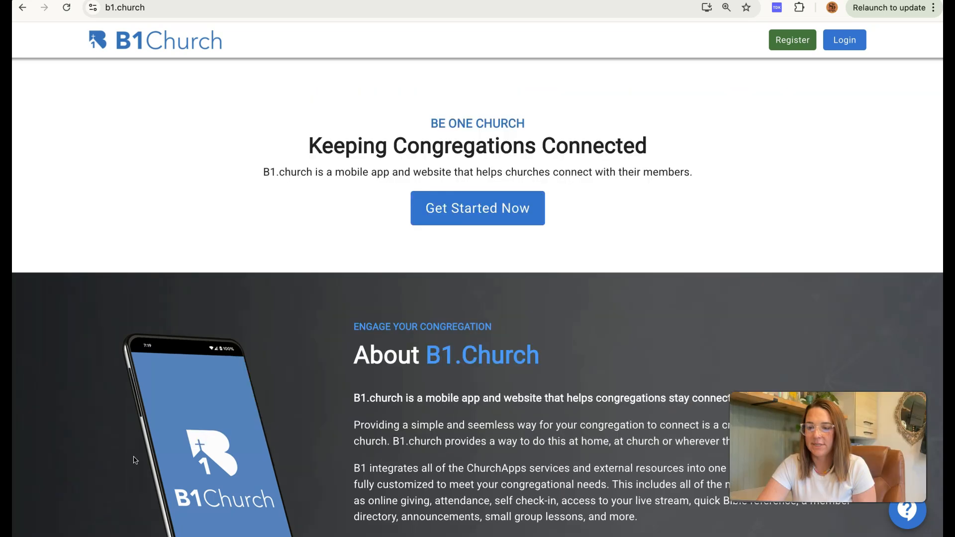
Step: Log in to B1.church and select the SFiveDesign church
left_click(830, 44)
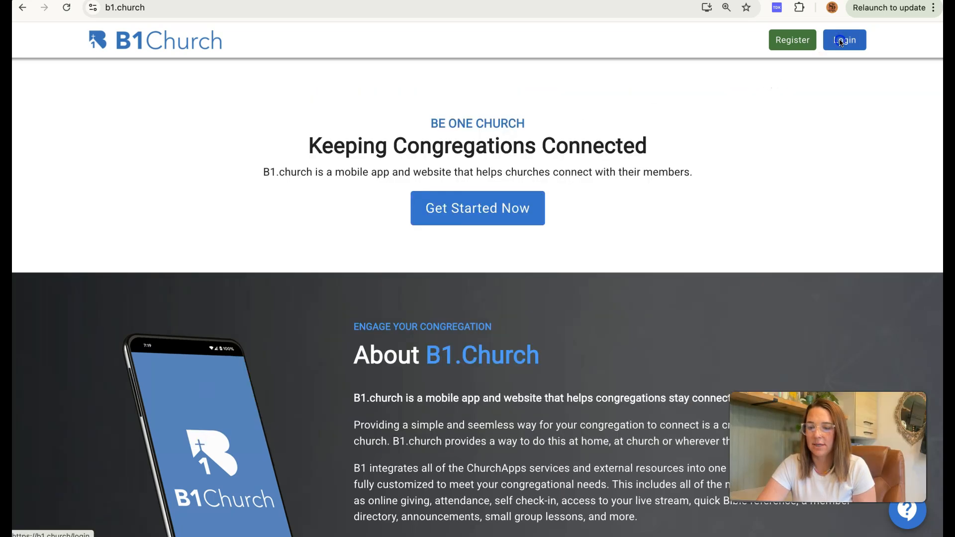
scroll(454, 398, "down", 10)
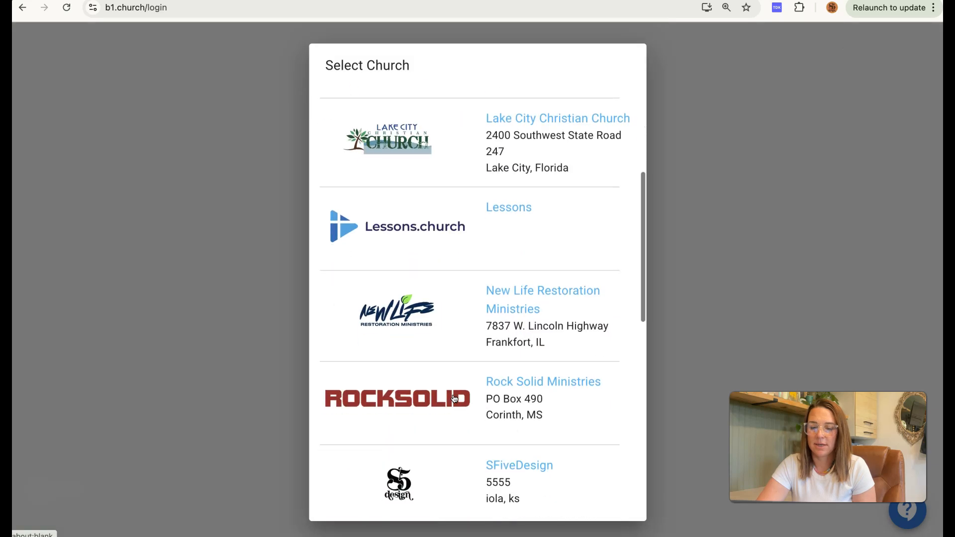
left_click(520, 284)
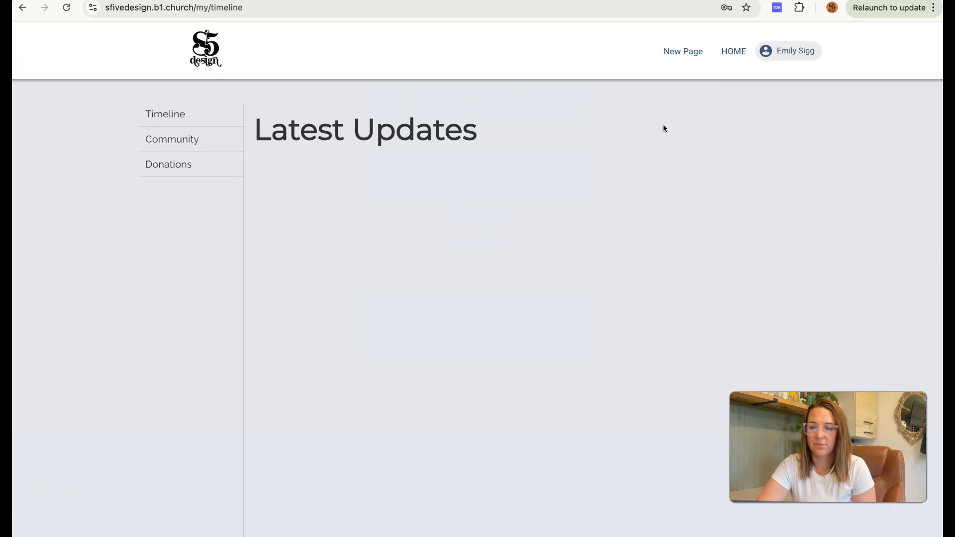
Step: Open the church's admin portal and go to the website management area
left_click(779, 57)
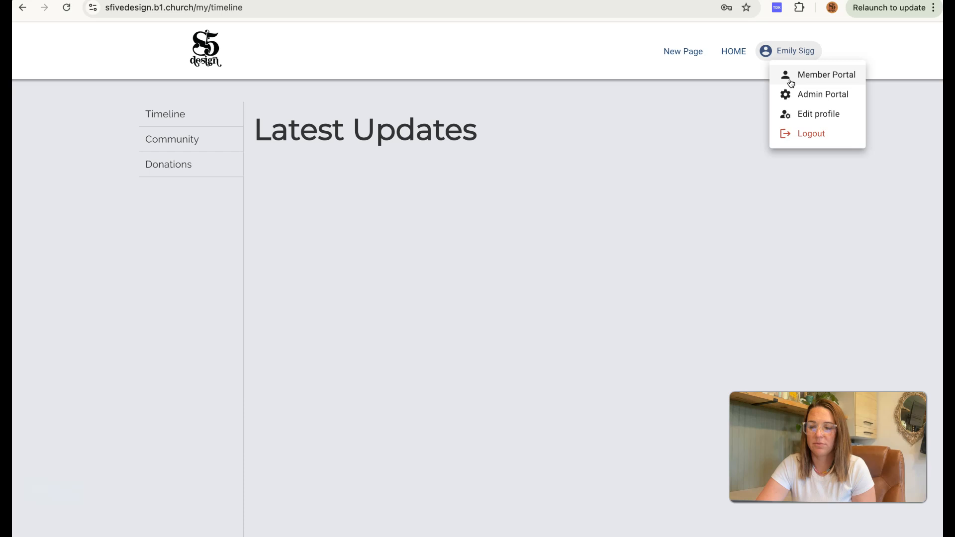
left_click(793, 91)
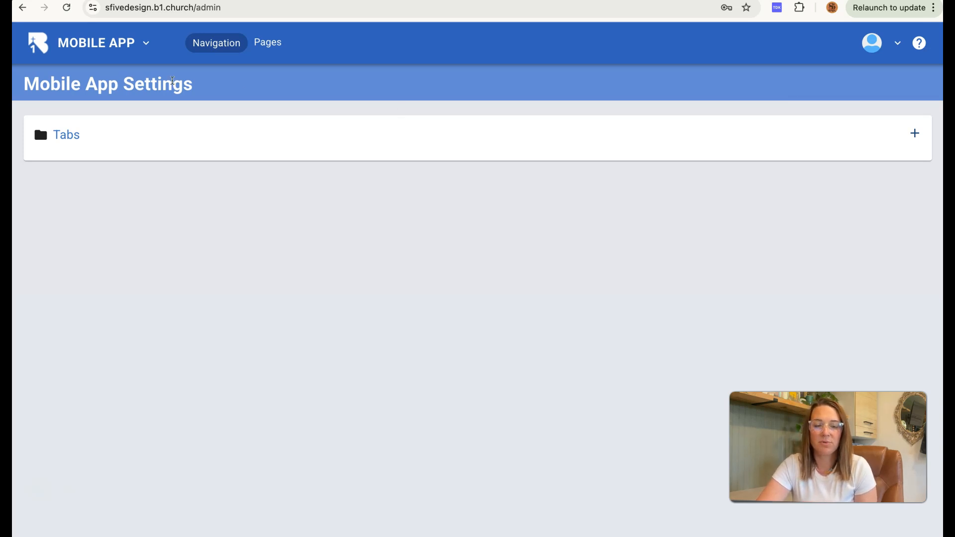
left_click(106, 56)
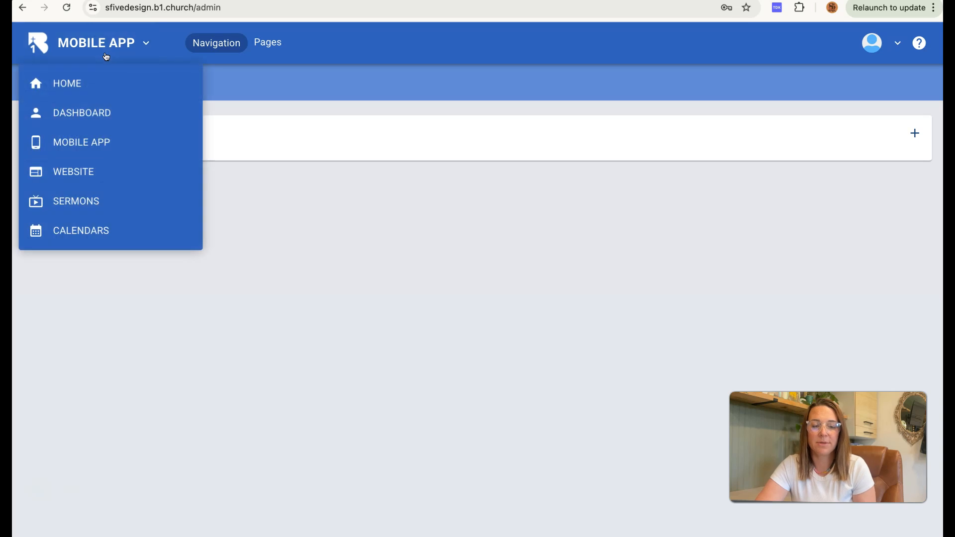
left_click(85, 177)
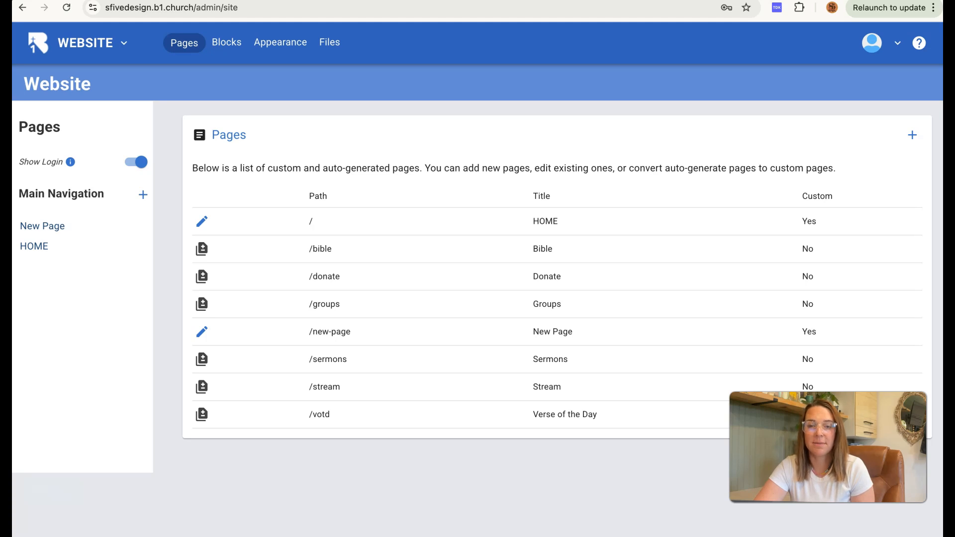
Step: Convert the auto-generated /bible page to a custom page of type Blank titled "Bible Verse"
left_click(203, 253)
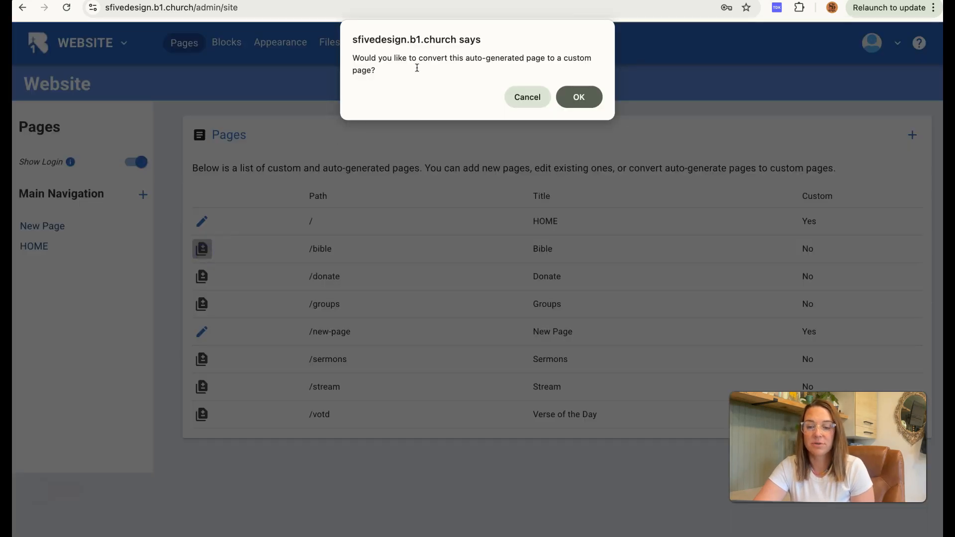
left_click(569, 95)
left_click(345, 322)
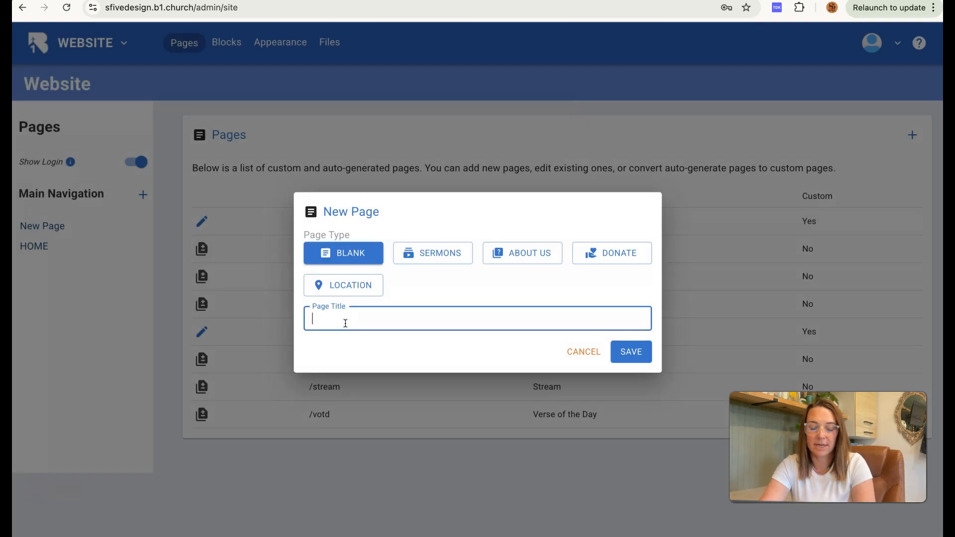
type("Bible ")
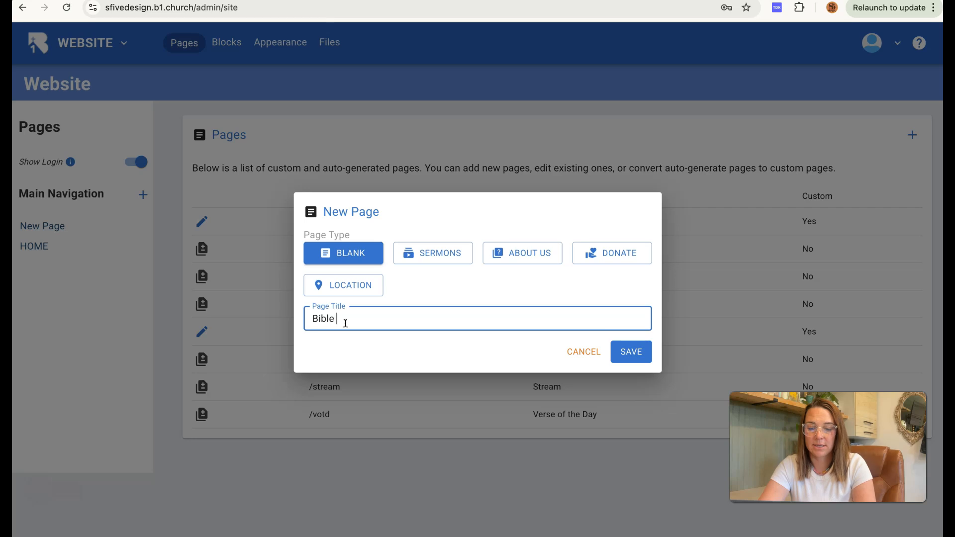
type("Verse")
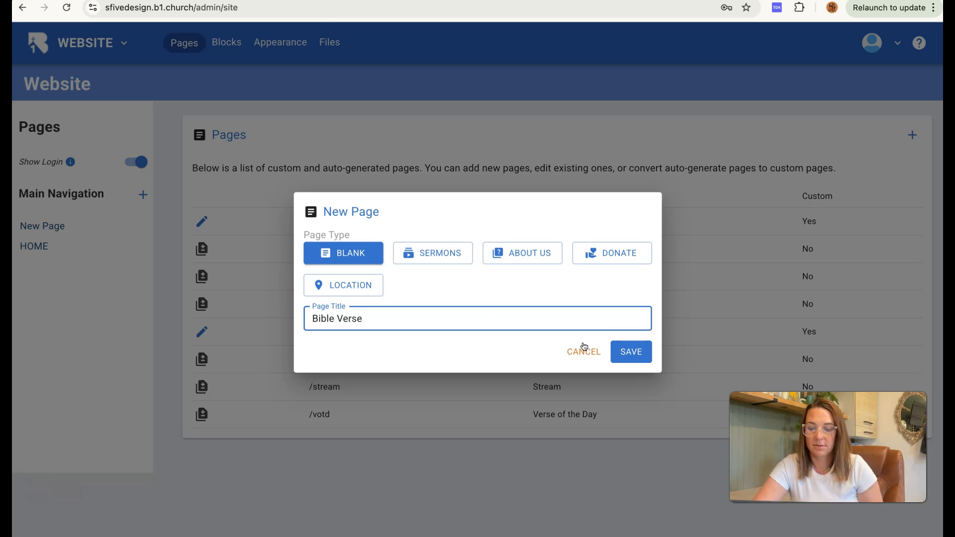
left_click(632, 351)
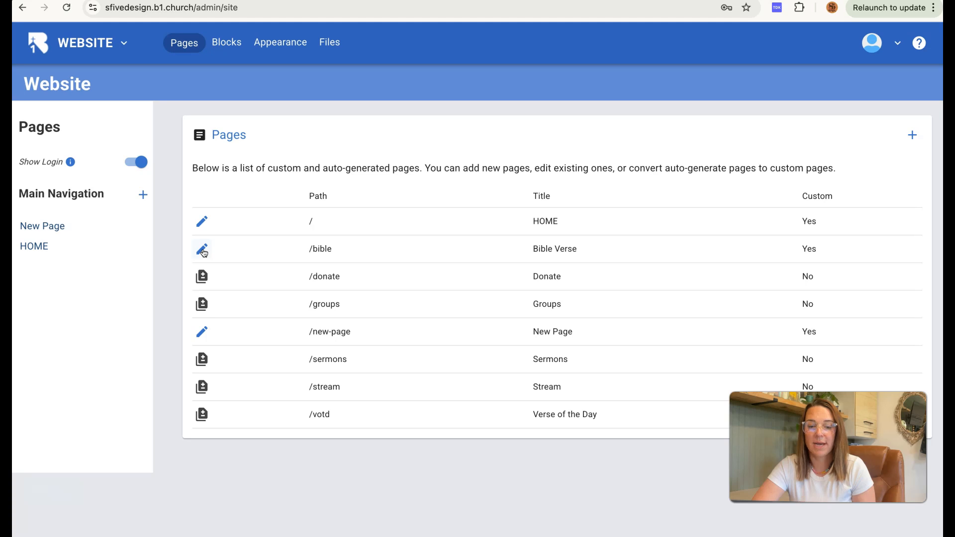
Step: Add a main navigation link to /bible with the link text "Bible"
left_click(144, 196)
left_click(431, 261)
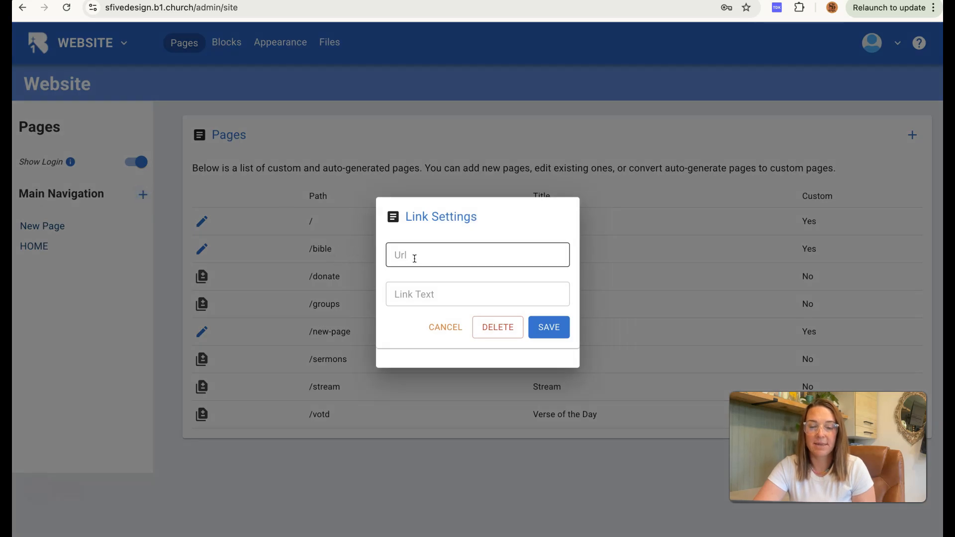
left_click(414, 258)
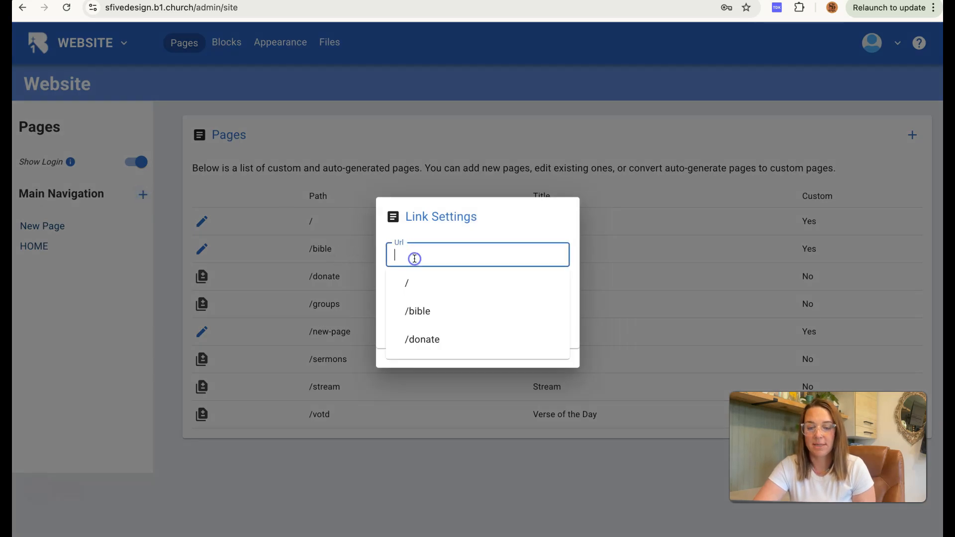
left_click(422, 309)
left_click(422, 303)
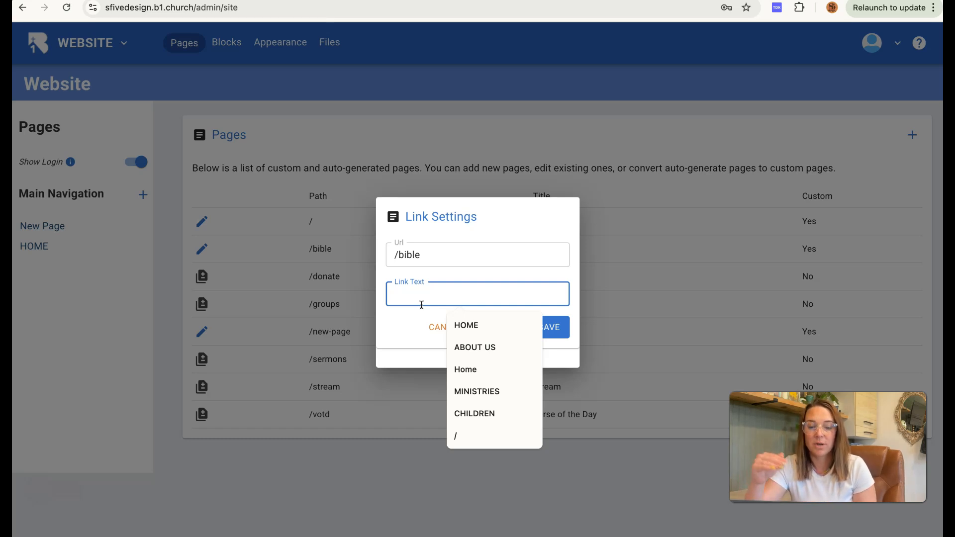
type("Bible")
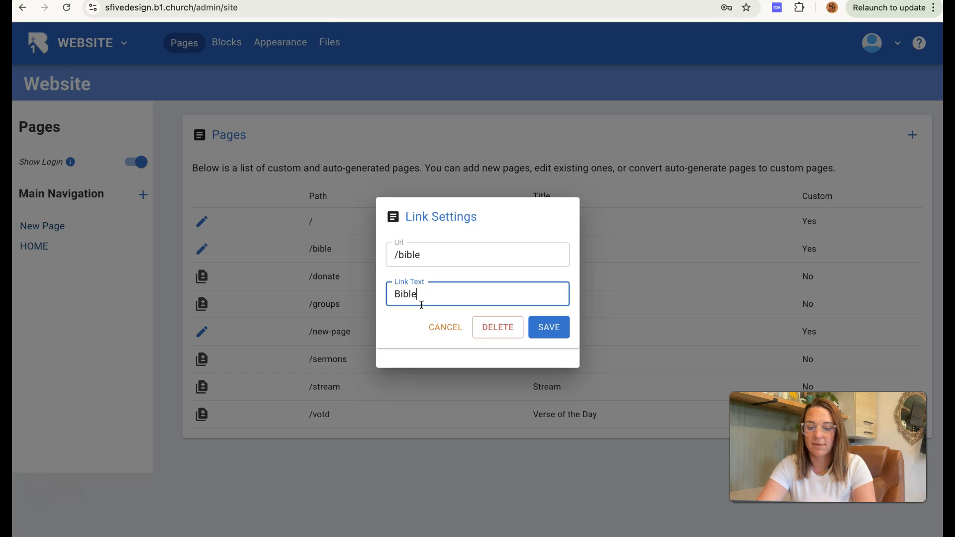
left_click(549, 326)
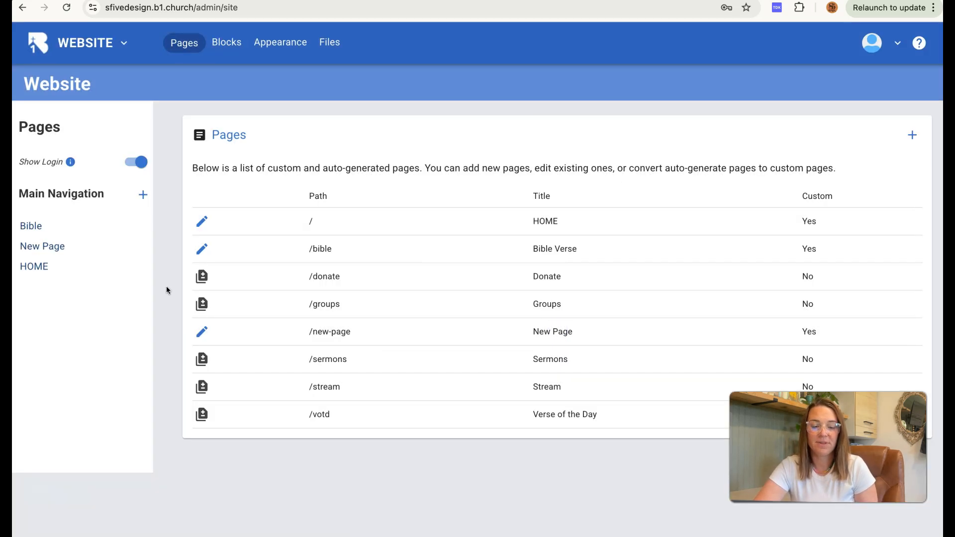
Step: Change the link text of the /bible navigation link to uppercase "BIBLE" and save it
left_click(38, 227)
left_click(466, 293)
double_click(466, 293)
type("BIBLE")
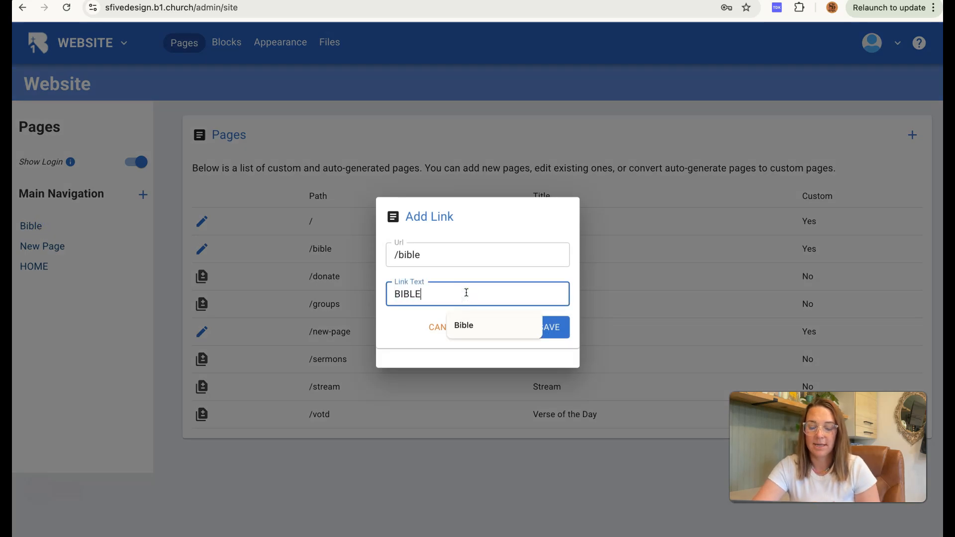
left_click(417, 329)
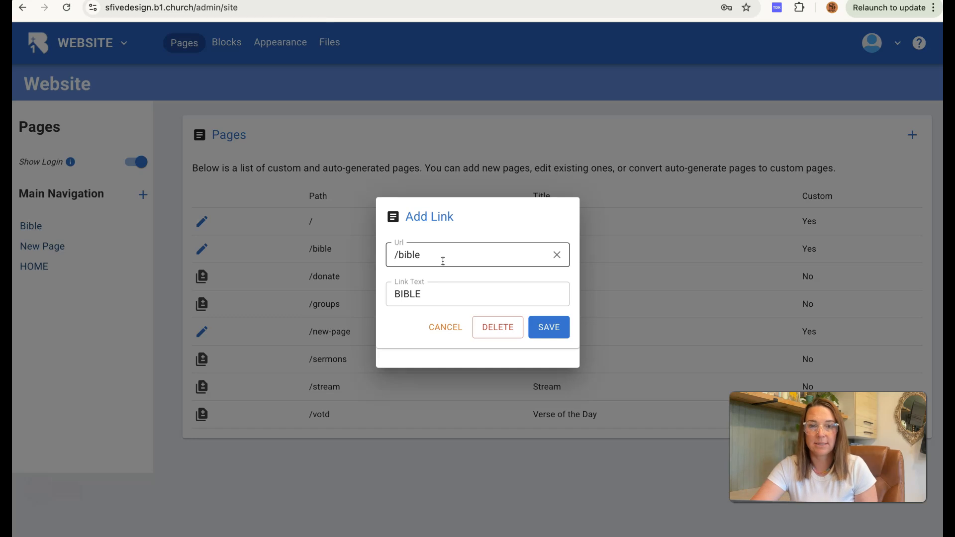
left_click(549, 328)
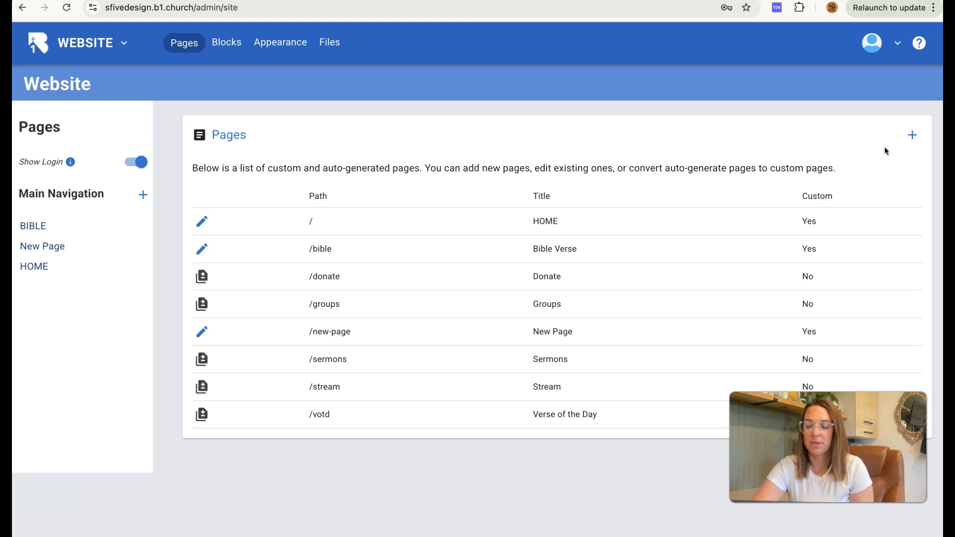
Step: Create a new page of type Blank titled "Ministry Team"
left_click(913, 137)
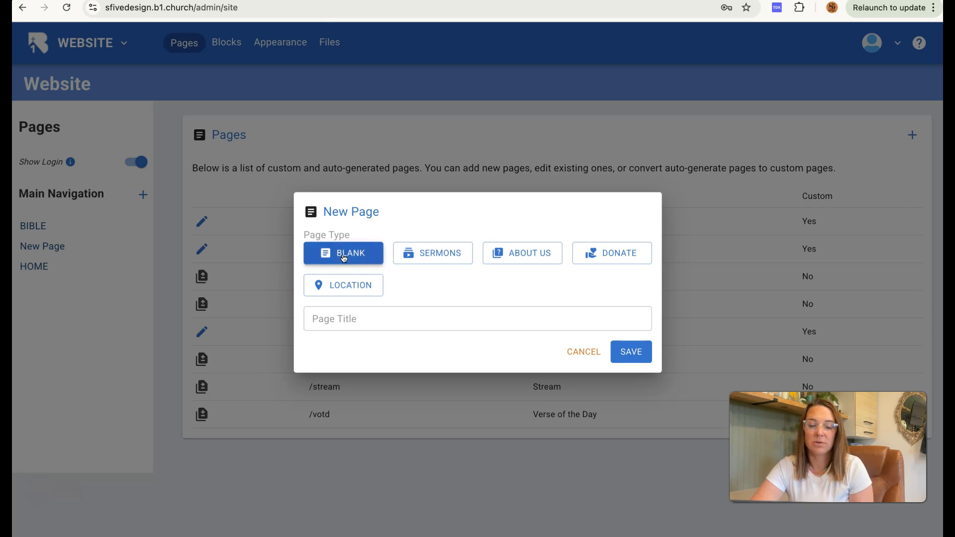
left_click(341, 318)
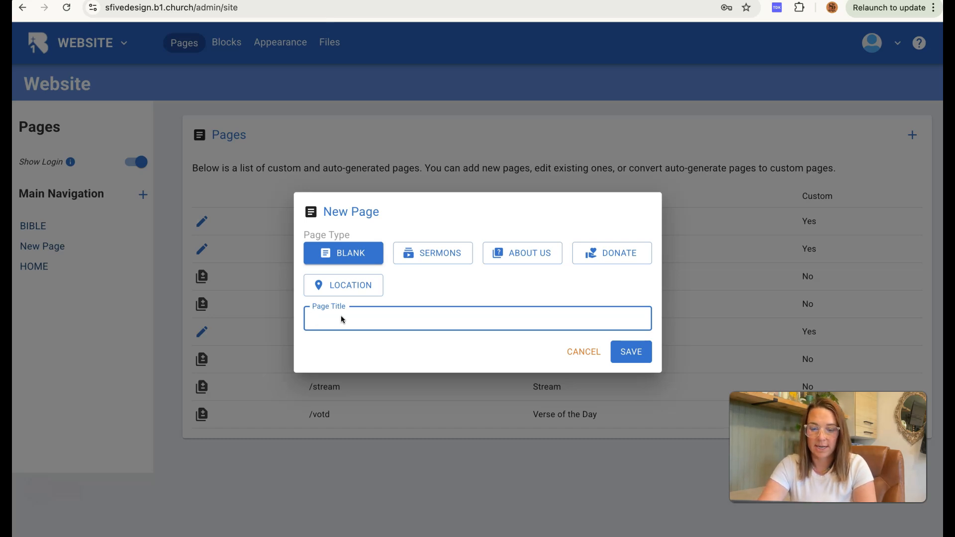
type("ry Team")
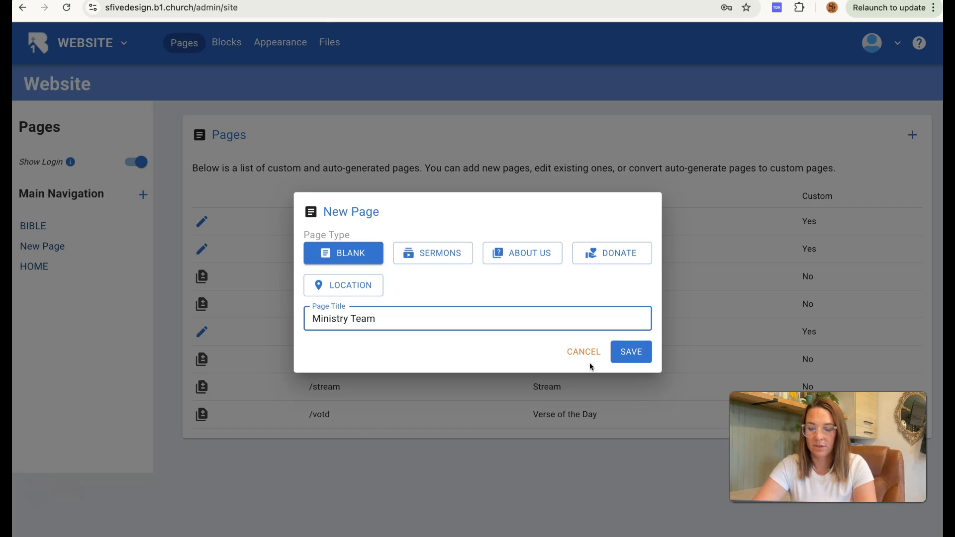
left_click(627, 360)
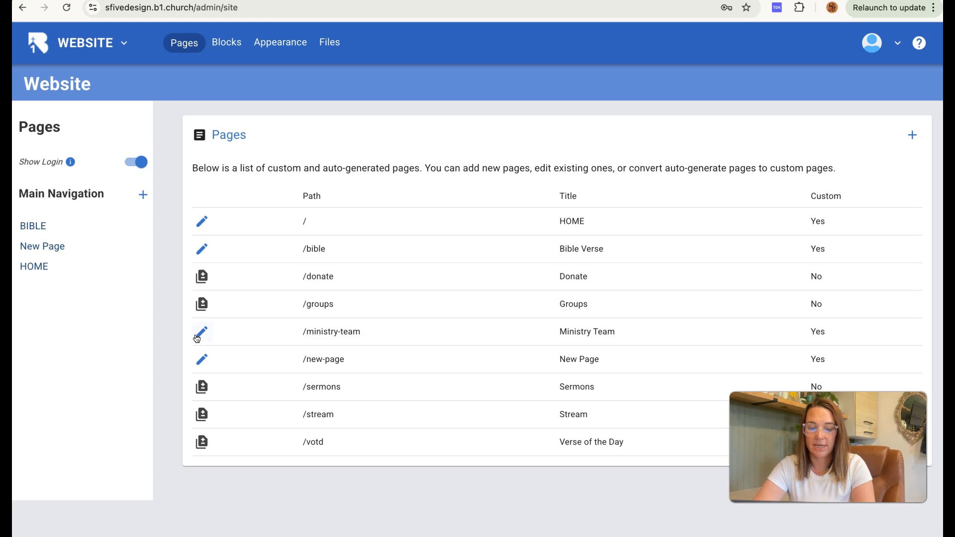
Step: Add a main navigation link to /ministry-team with the text "MINISTRY TEAM" and move it directly below BIBLE
left_click(142, 194)
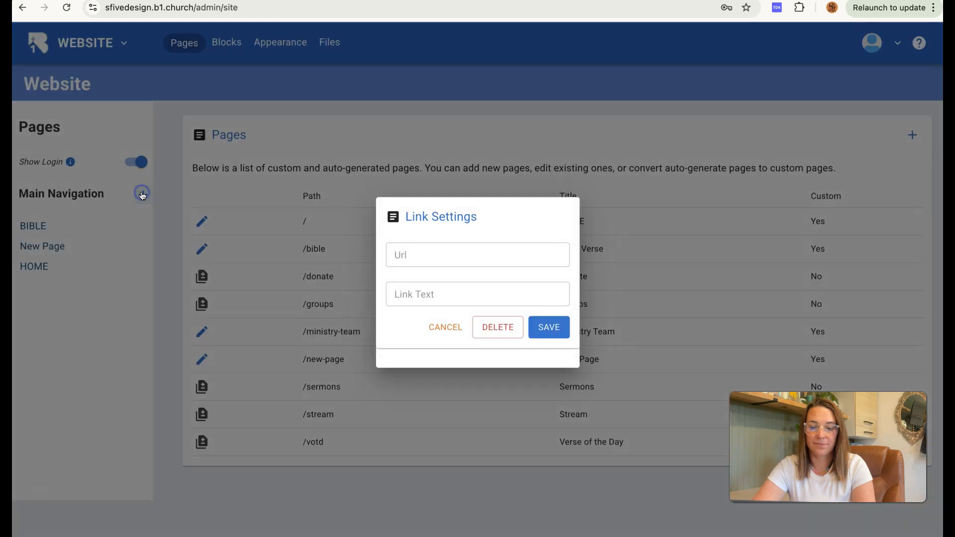
left_click(435, 250)
type("/")
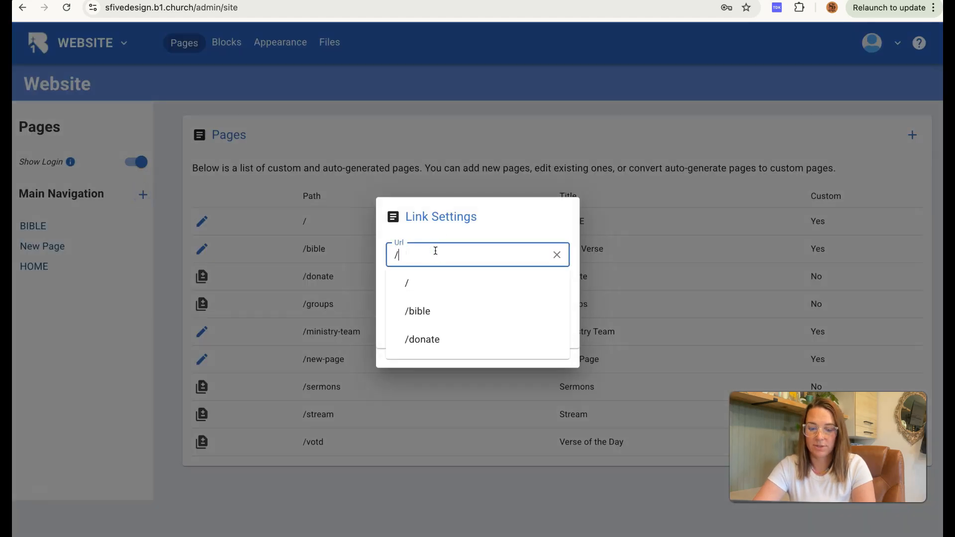
type("min")
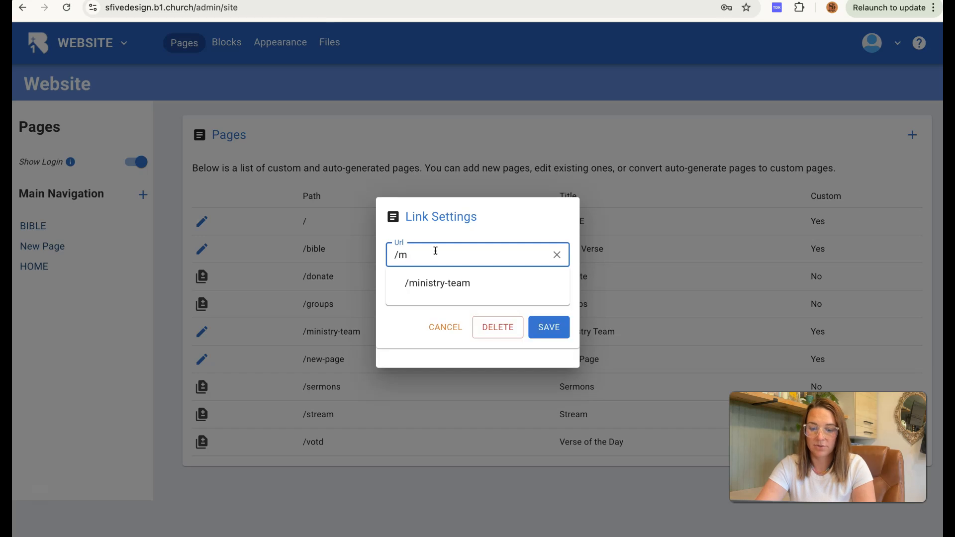
left_click(445, 283)
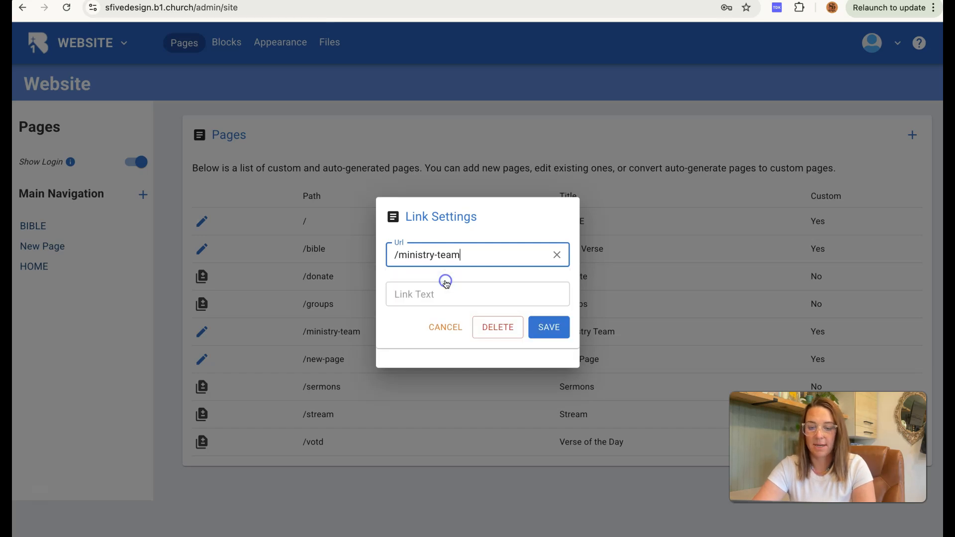
left_click(437, 289)
type("M")
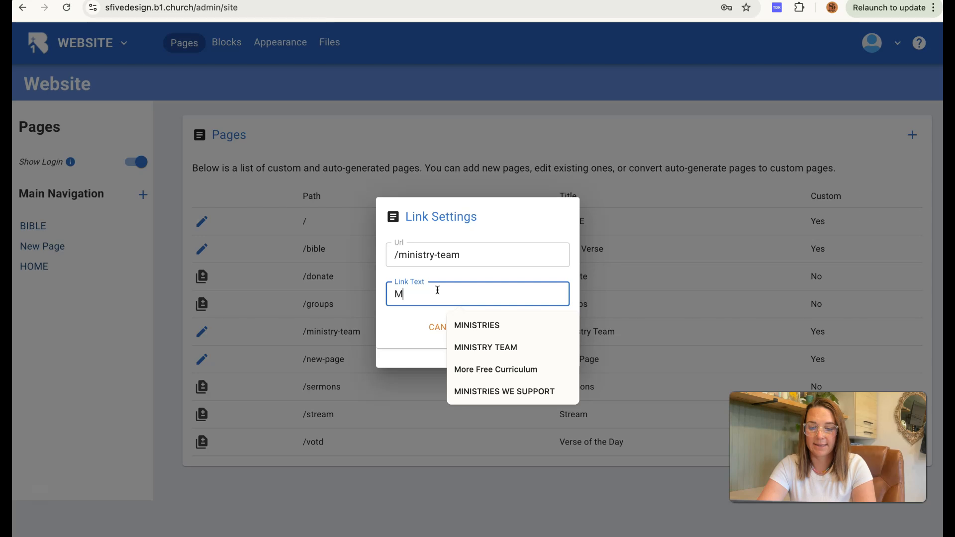
type("inistry")
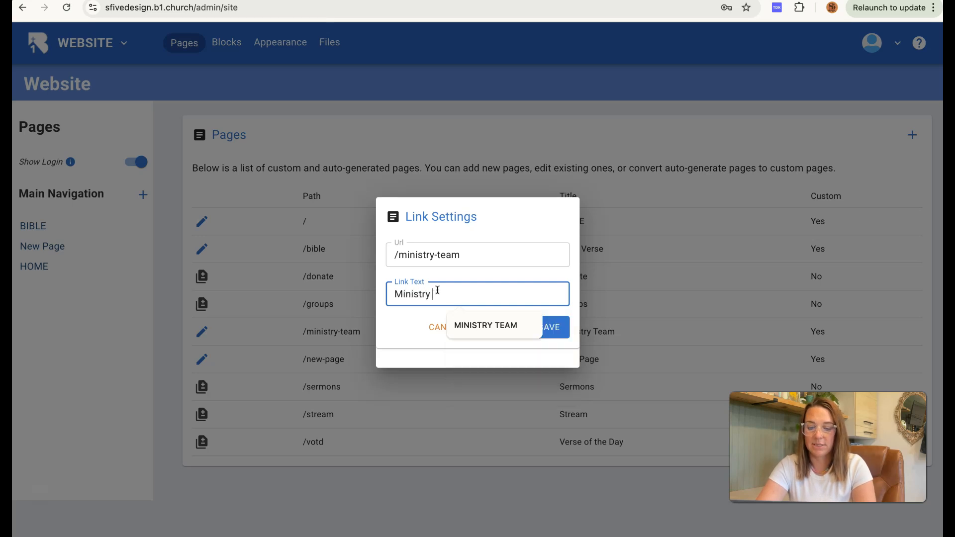
left_click(465, 323)
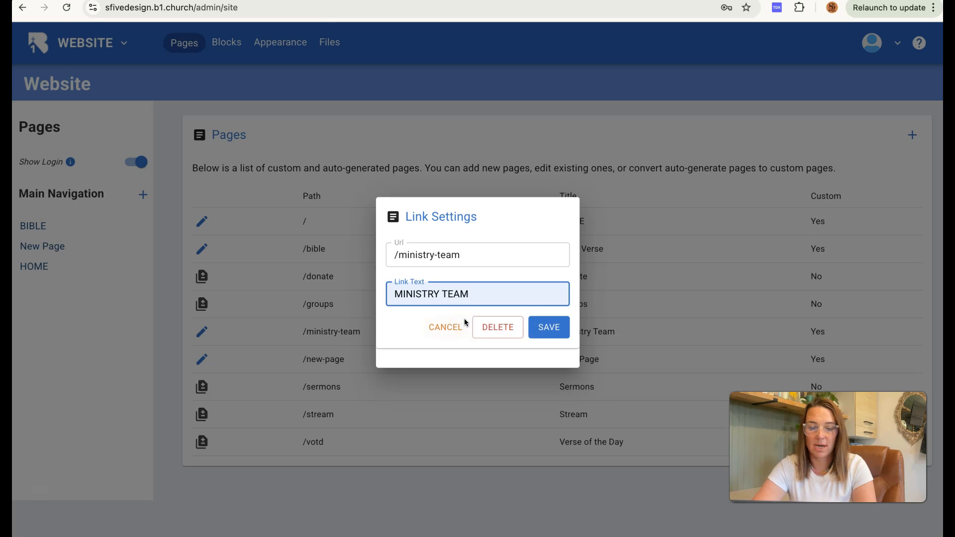
left_click(547, 328)
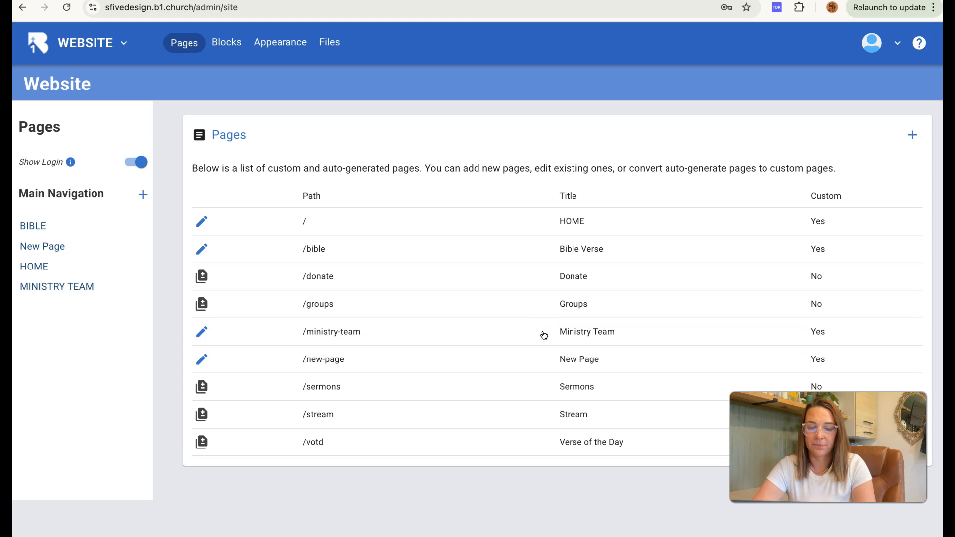
left_click(87, 287)
left_click_drag(86, 289, 87, 235)
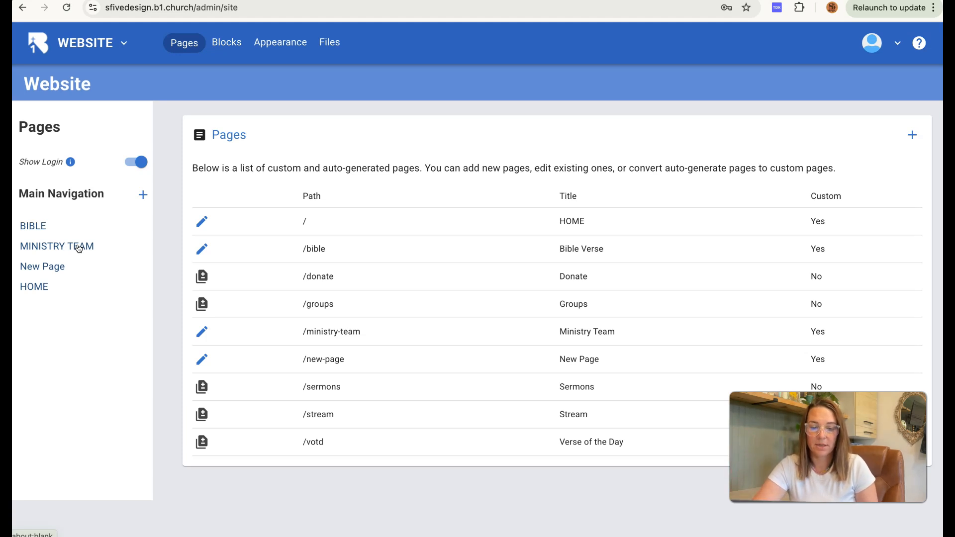
Step: Open the custom page "New Page" at /new-page for content editing
left_click(203, 360)
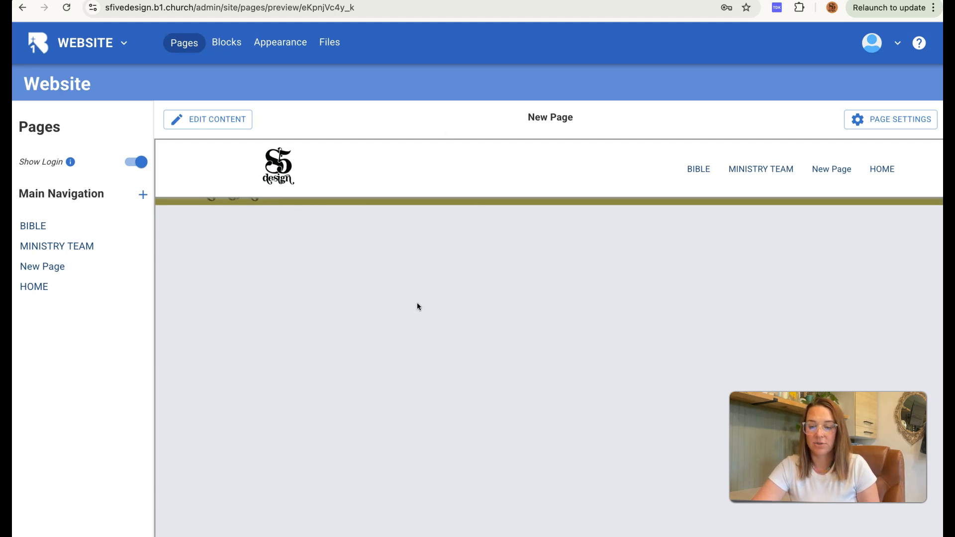
left_click(235, 122)
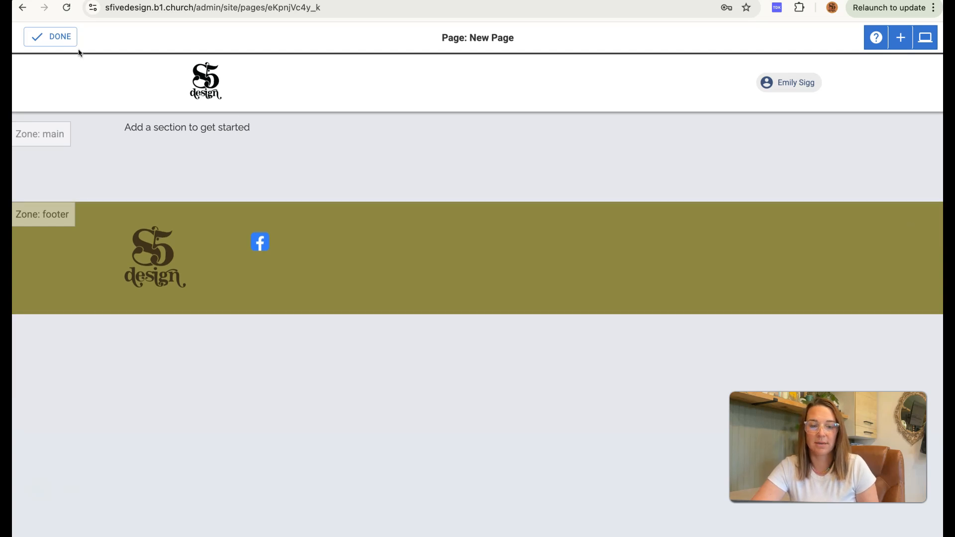
Step: Finish editing New Page and create a new page of type Blank titled "Youth Ministry"
left_click(65, 43)
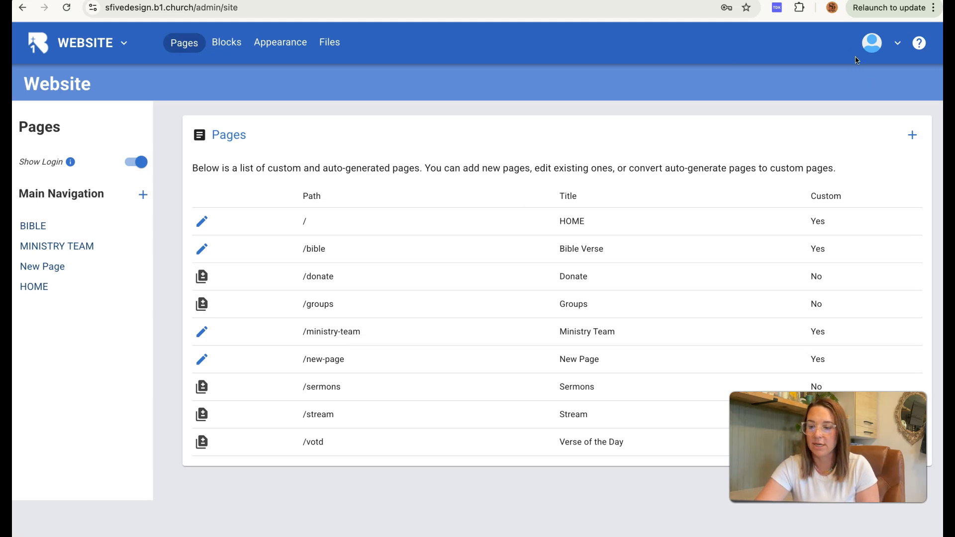
left_click(912, 133)
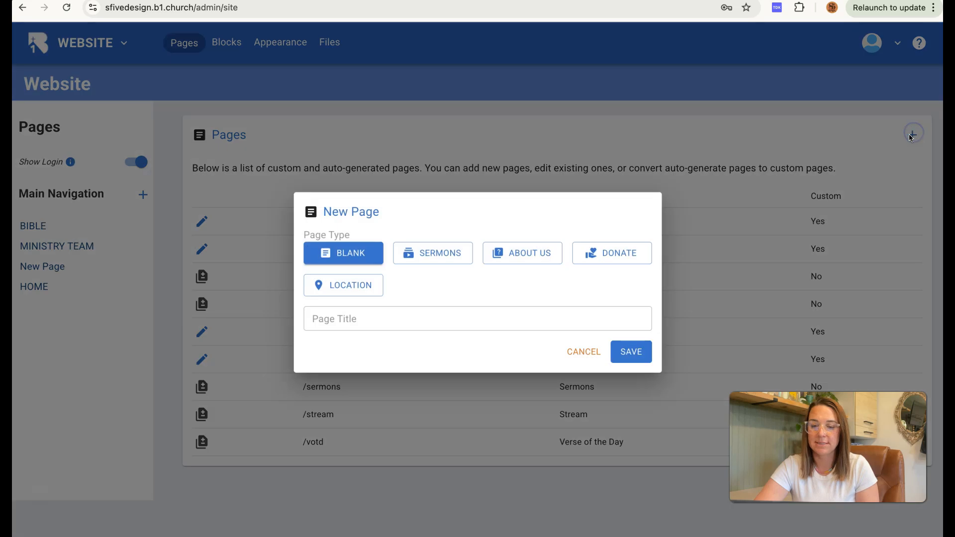
left_click(449, 307)
type("Youth Ministry")
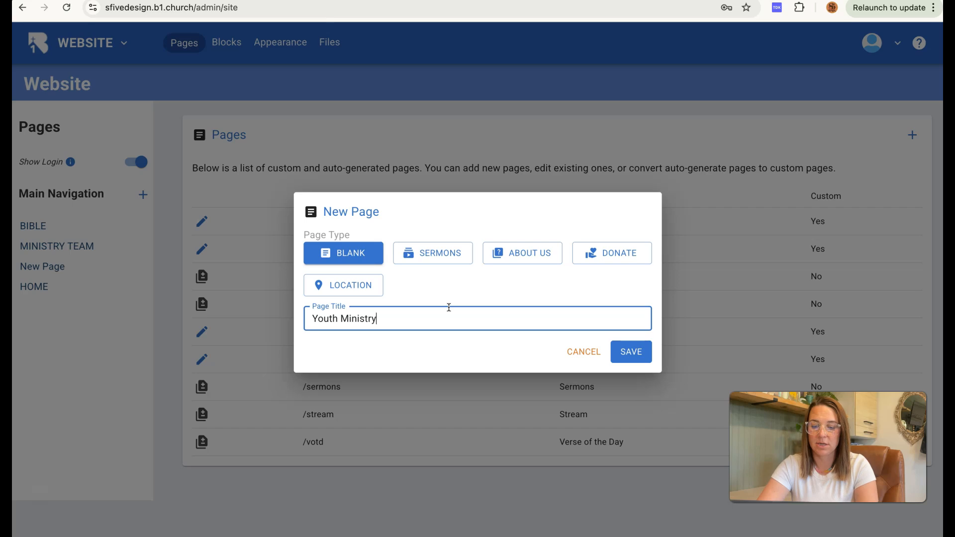
left_click(622, 356)
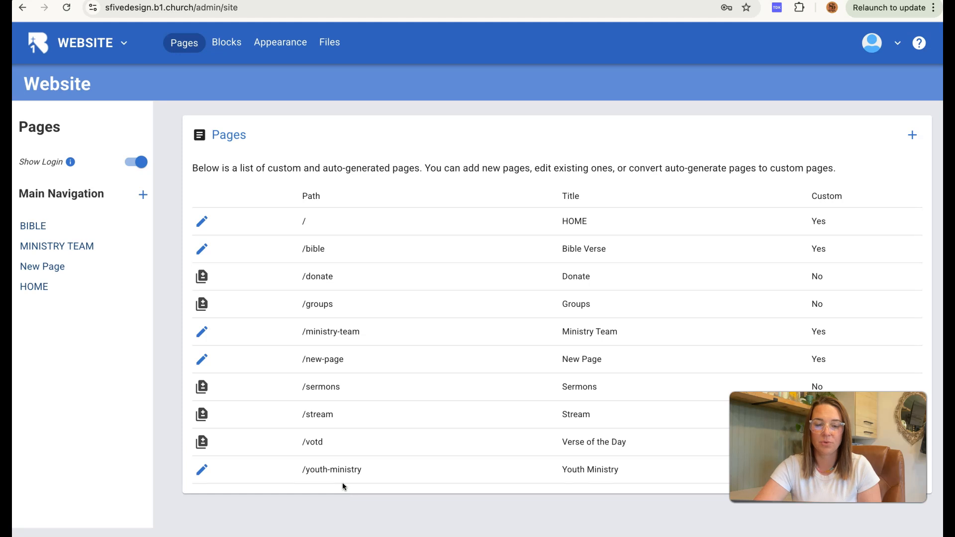
Step: Add a main navigation link to /youth-ministry with the text "YOUTH MINISTRY" and nest it under MINISTRY TEAM
left_click(142, 194)
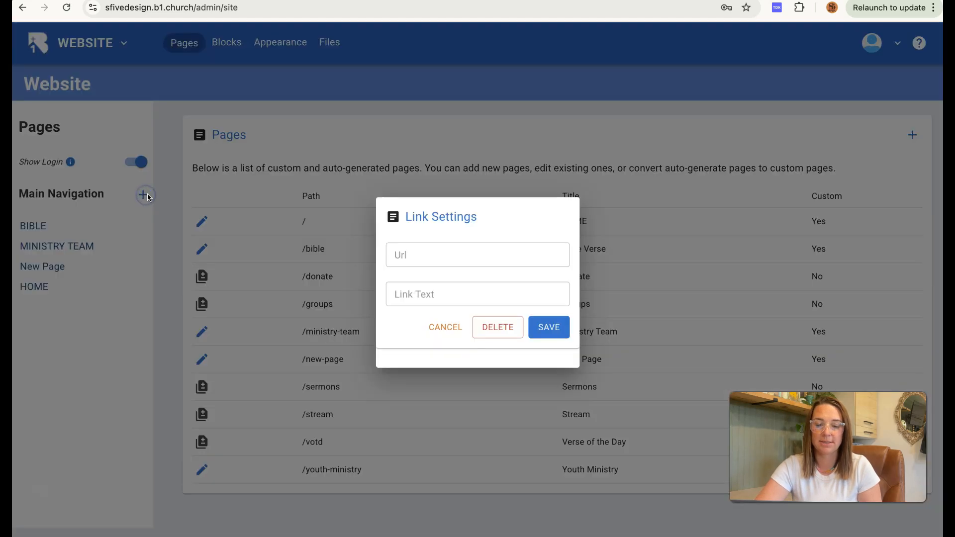
left_click(411, 248)
type("/youth")
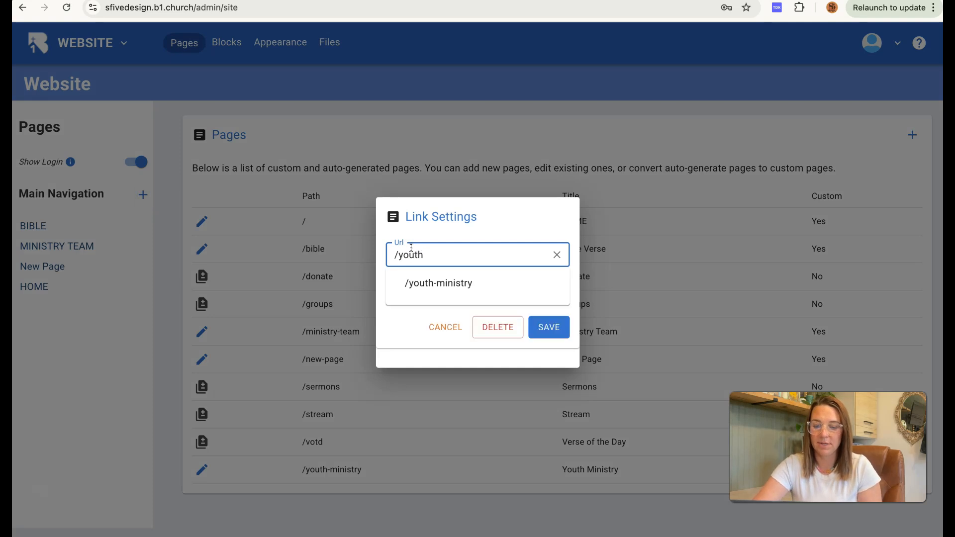
left_click(426, 283)
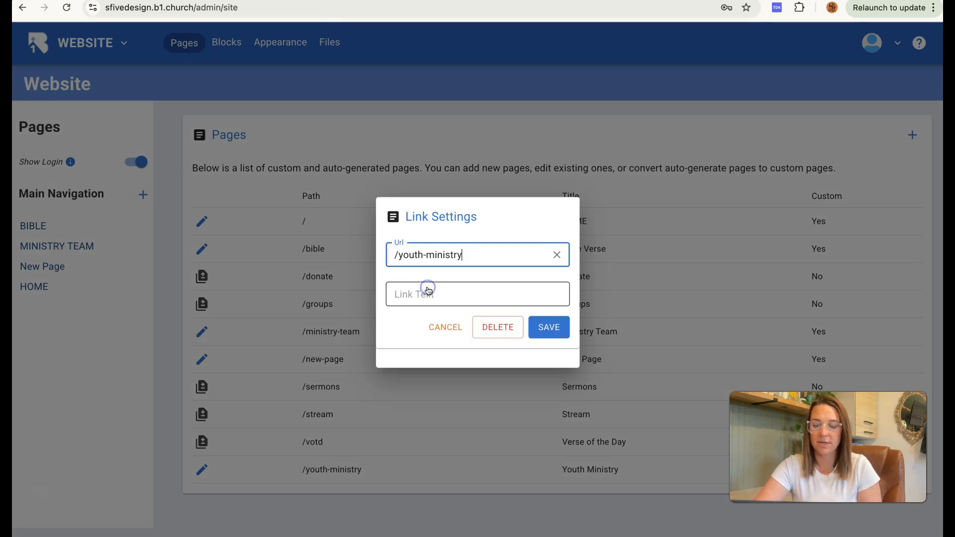
left_click(438, 294)
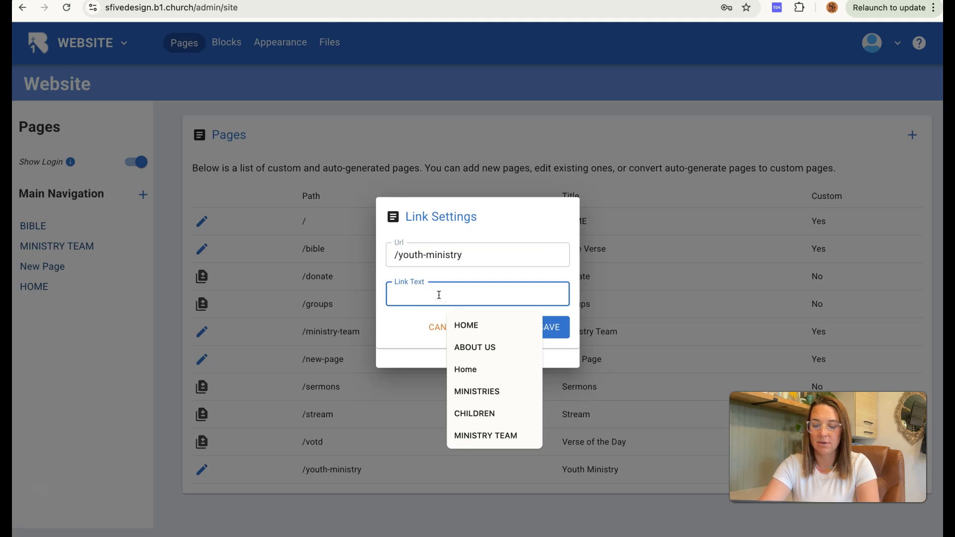
type("YOUTH MINISTRY")
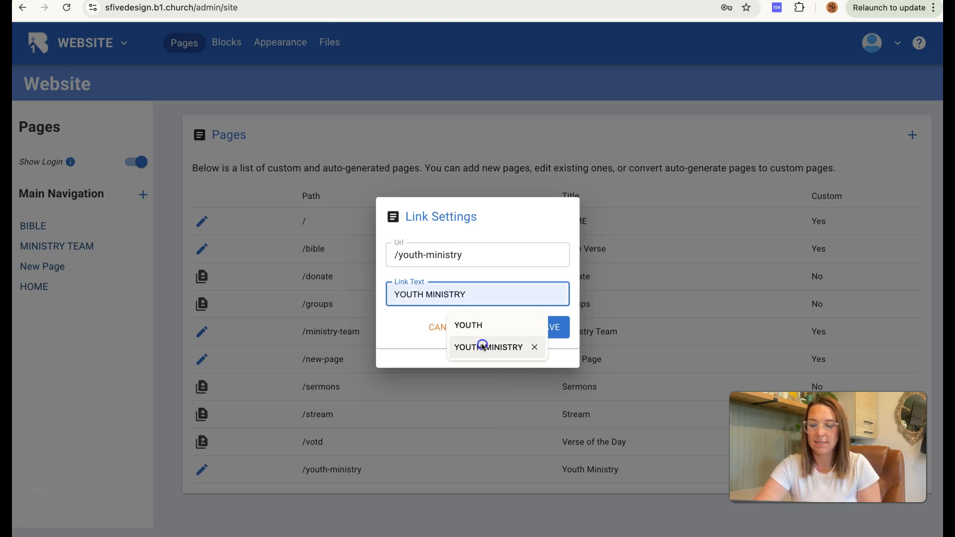
left_click(482, 343)
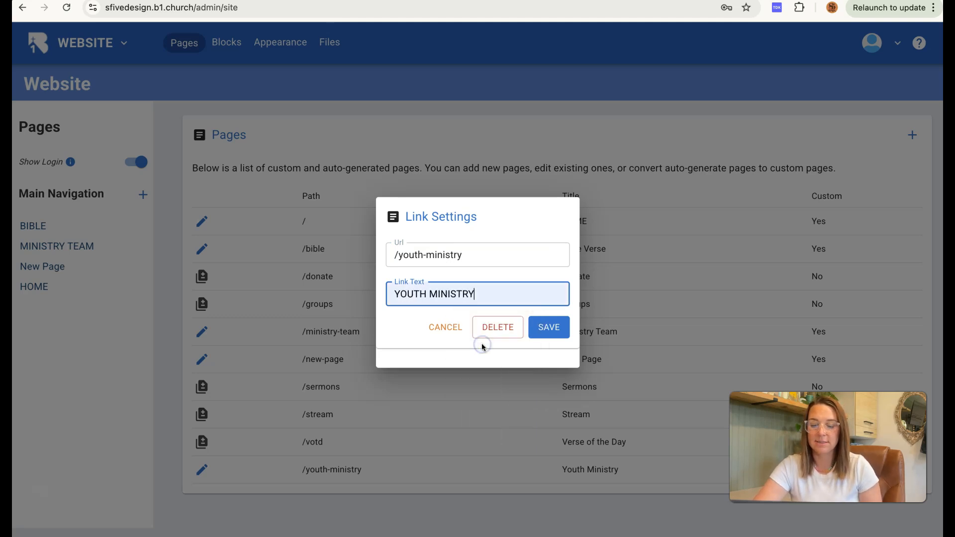
left_click(543, 329)
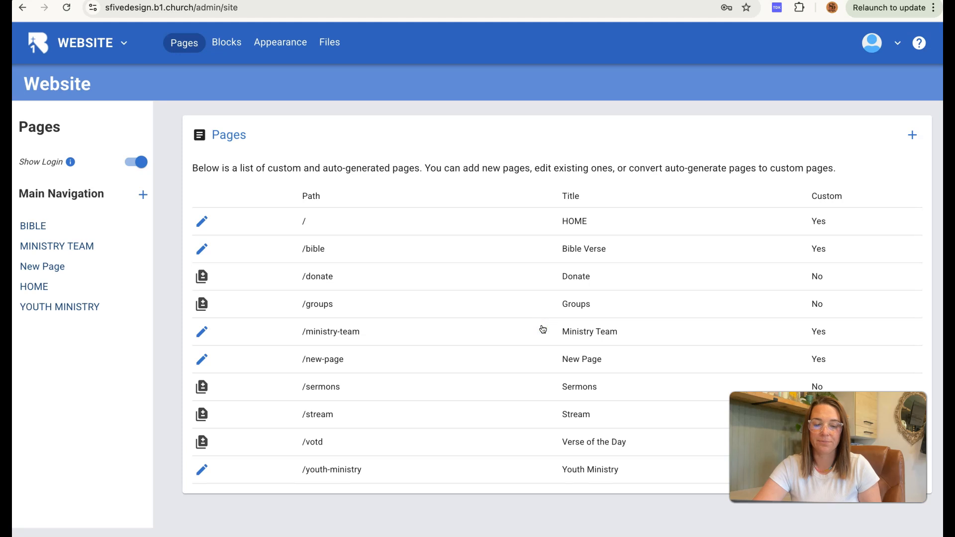
left_click(67, 309)
left_click_drag(67, 309, 139, 251)
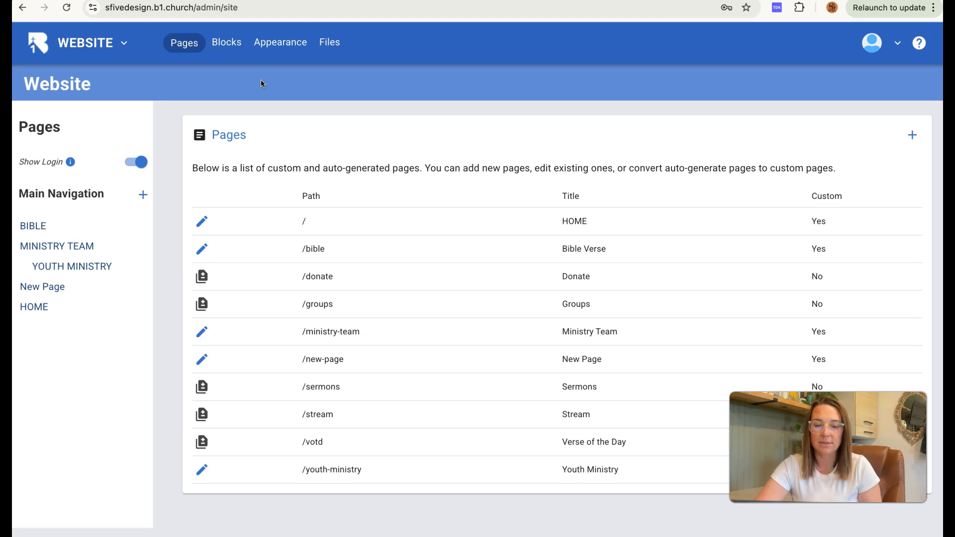
Step: Open the published website at sfivedesign.com
left_click(253, 11)
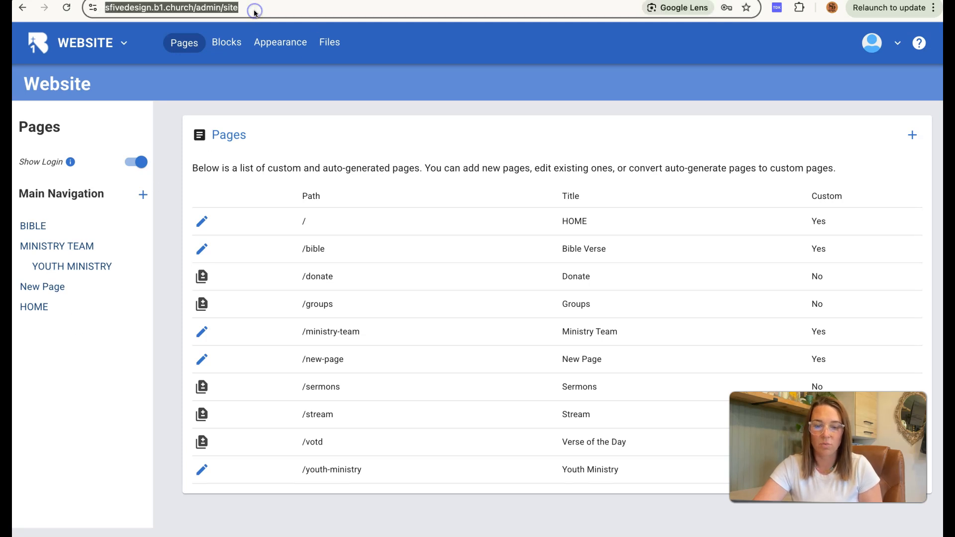
type("sfiv")
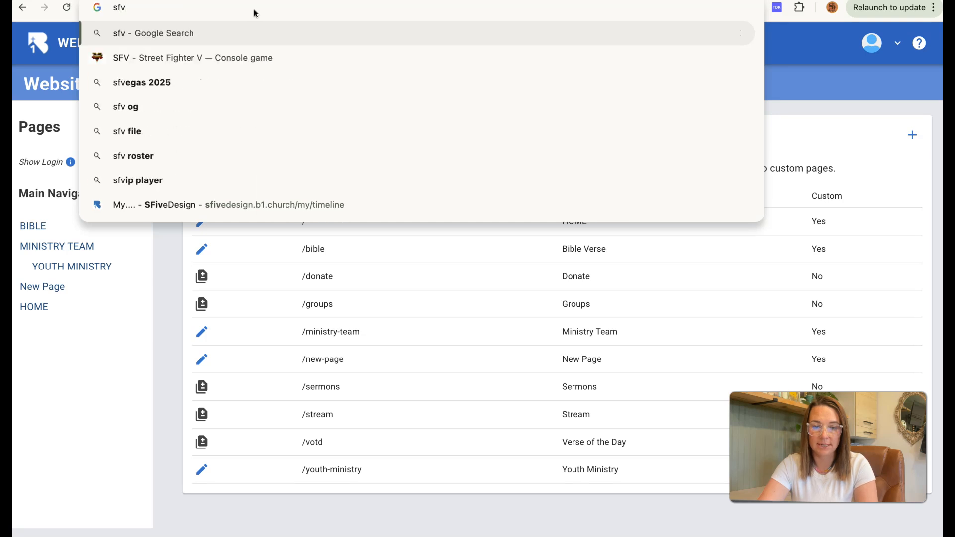
key("BackSpace")
type("i")
key("Return")
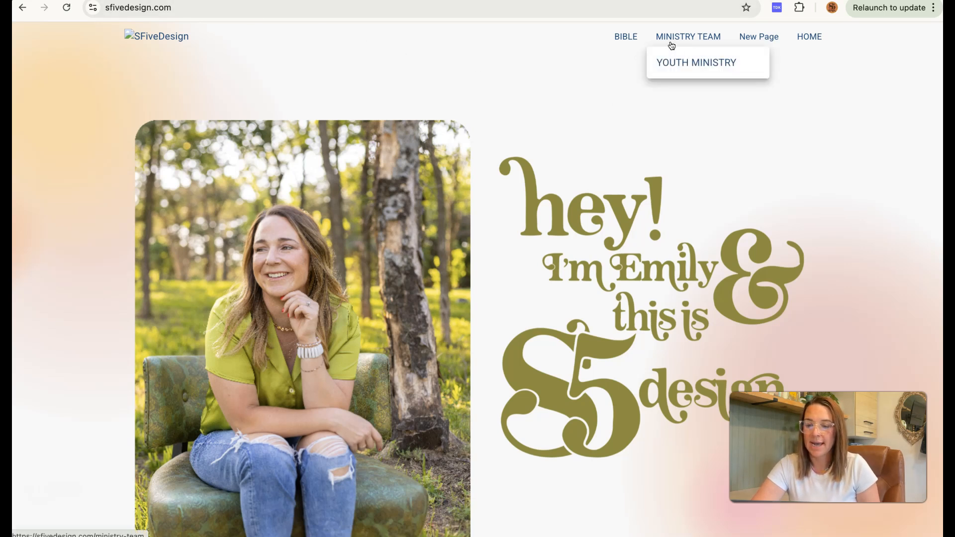
Step: View the published MINISTRY TEAM page and its YOUTH MINISTRY subpage through the site's navigation
mouse_move(703, 41)
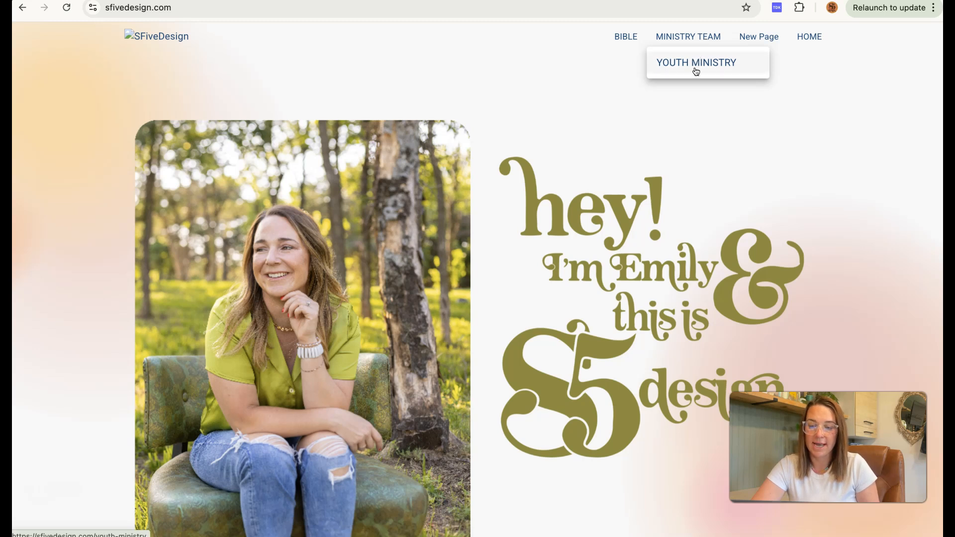
left_click(707, 39)
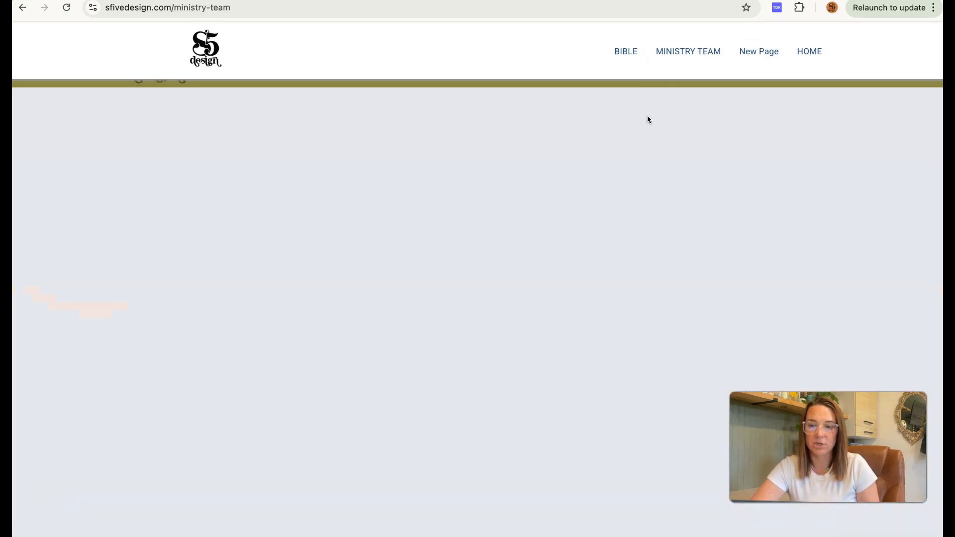
mouse_move(700, 55)
left_click(699, 76)
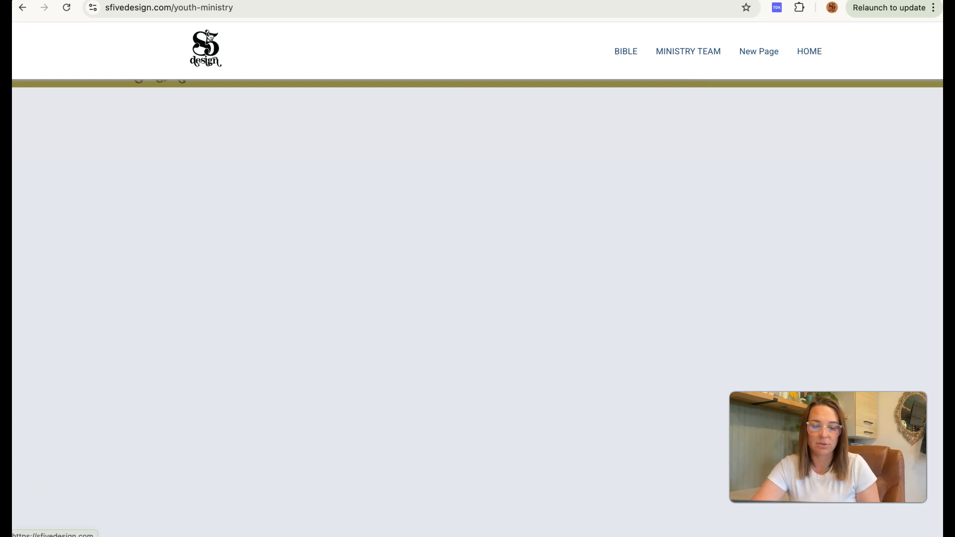
Step: Go to b1.church, log in and select the SFiveDesign church
left_click(301, 7)
type("b1.church")
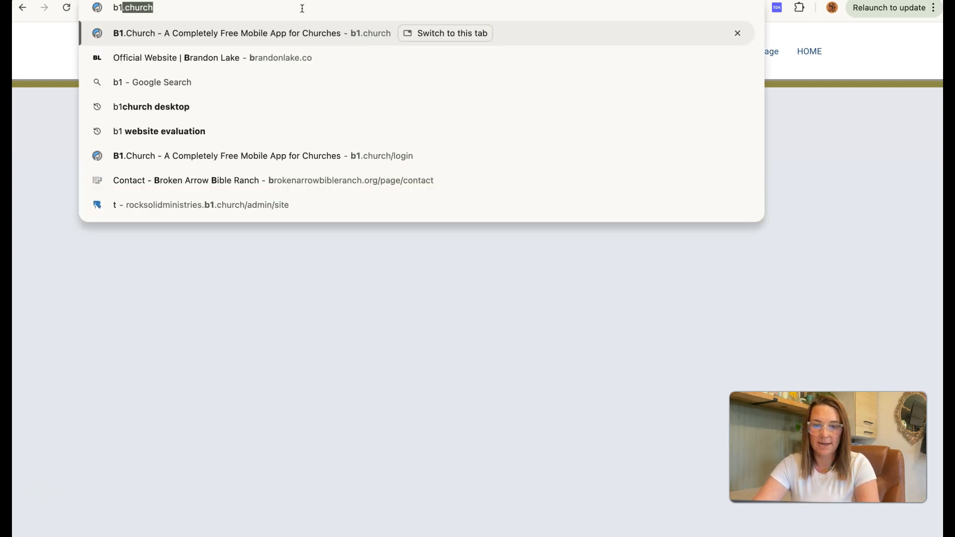
key("Return")
left_click(848, 39)
scroll(398, 330, "down", 5)
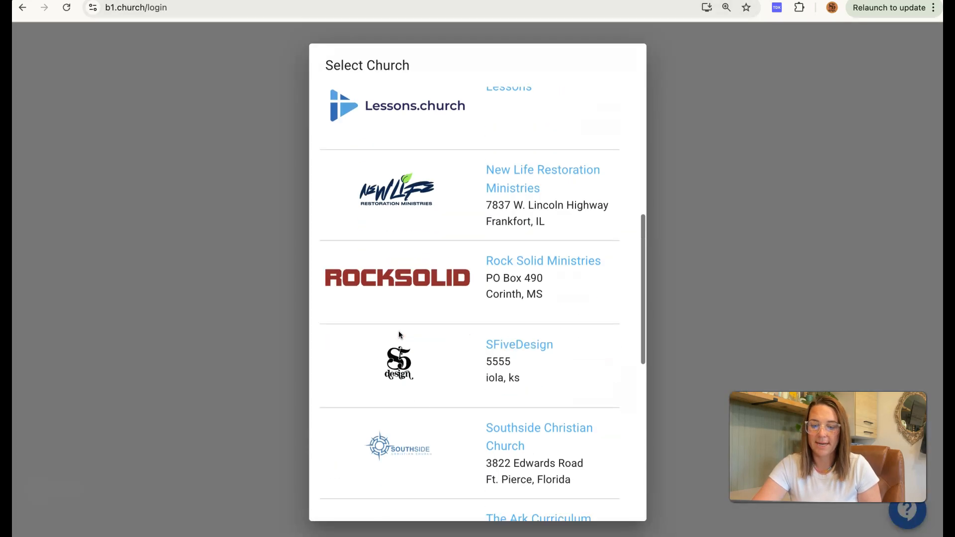
scroll(398, 334, "down", 3)
left_click(515, 224)
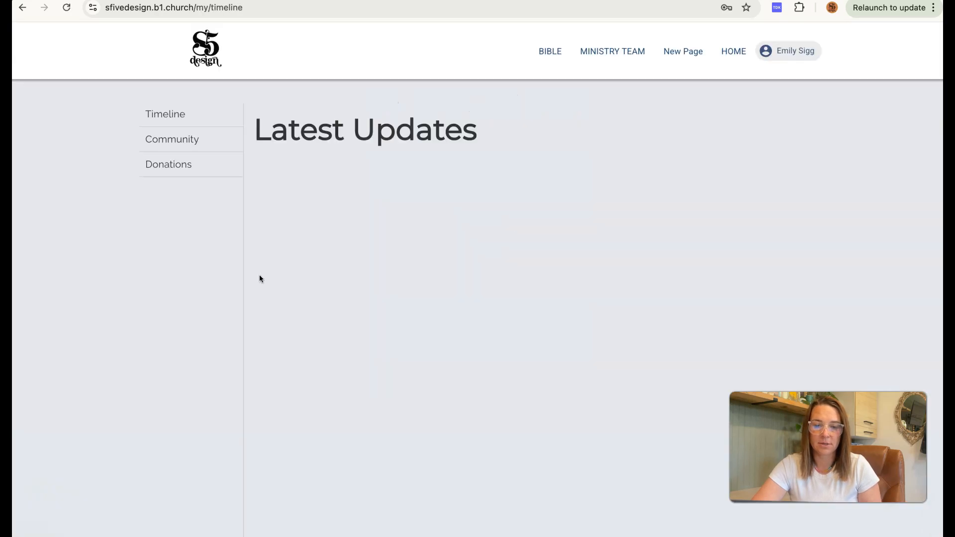
Step: Open the church's admin area and switch from the mobile app settings to the Website pages
left_click(779, 62)
left_click(787, 94)
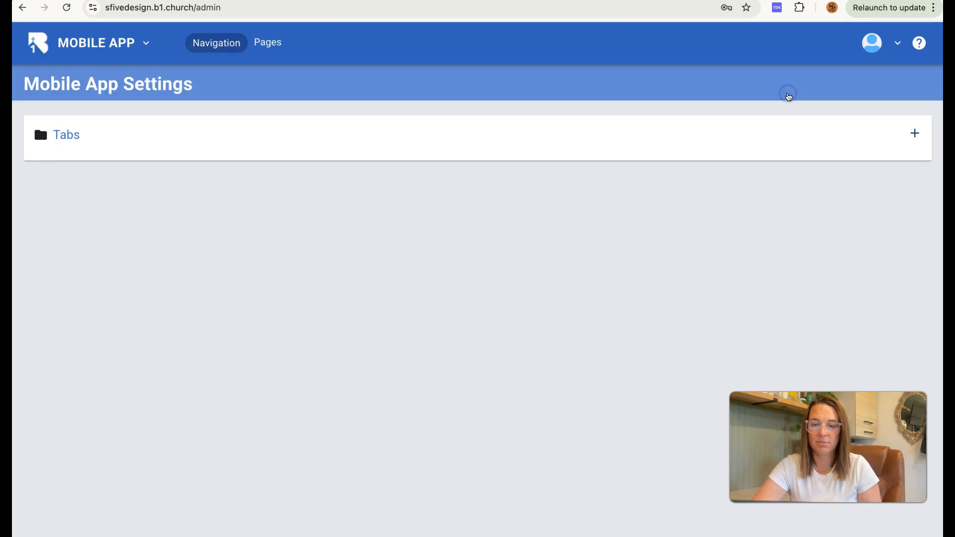
left_click(62, 44)
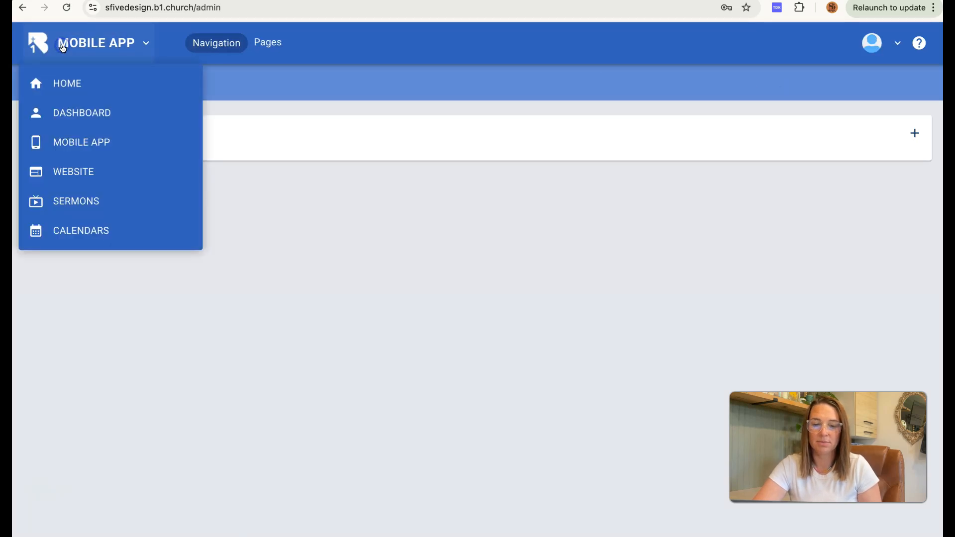
left_click(70, 172)
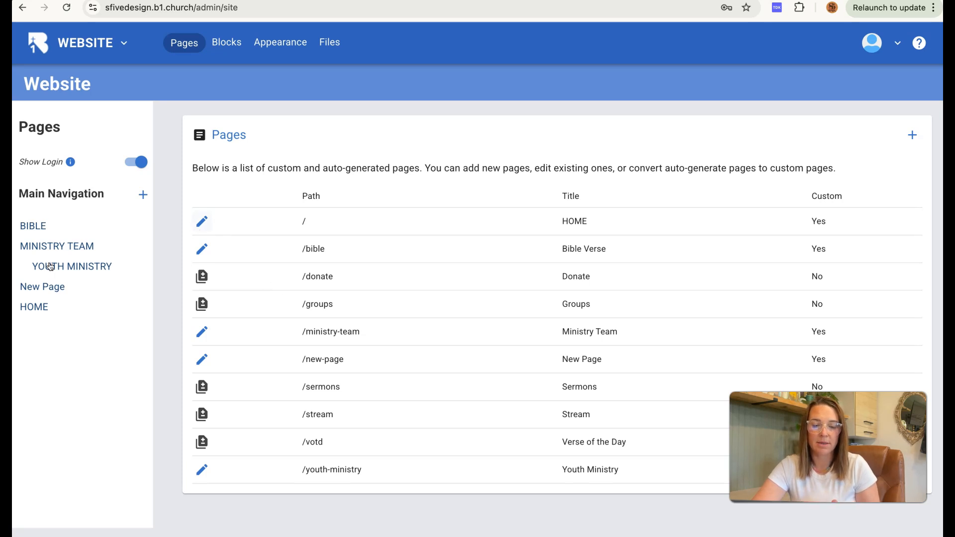
Step: Check the link settings of the BIBLE navigation link, close them without saving and look at the HOME page
left_click(29, 228)
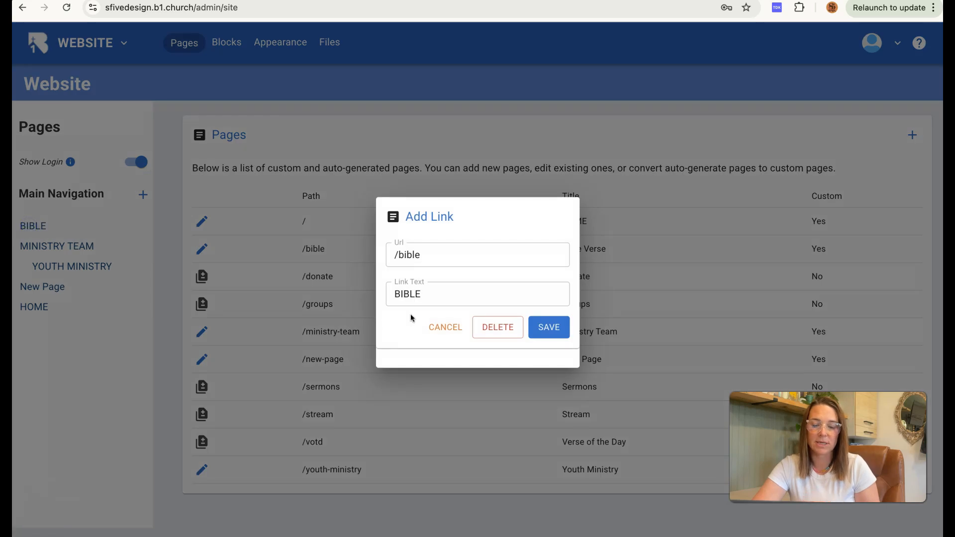
left_click(446, 328)
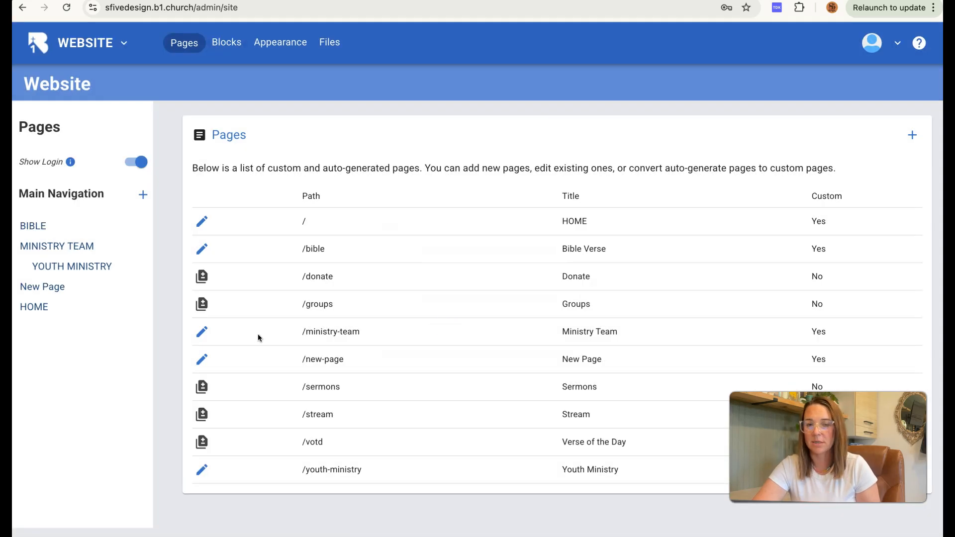
left_click(202, 223)
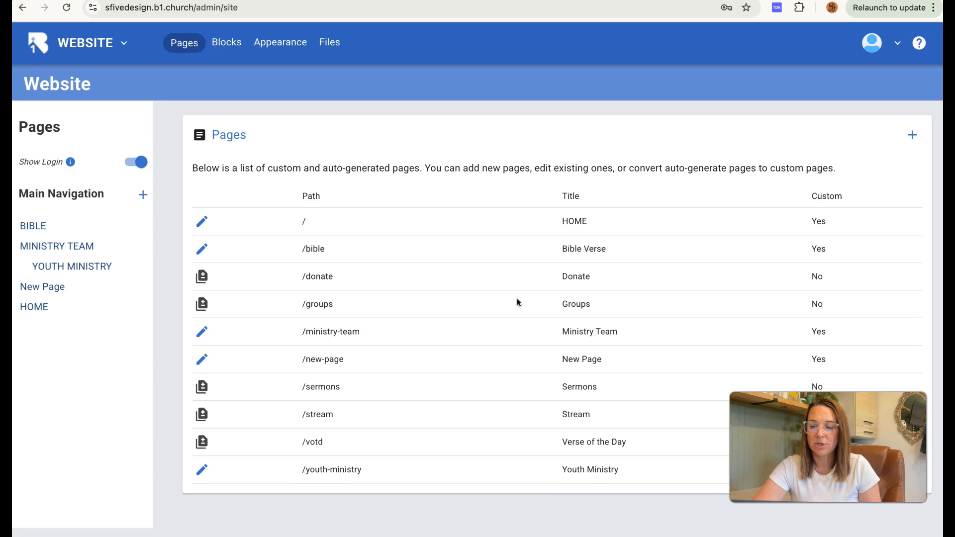
Step: Permanently delete the Bible Verse page at /bible through its page settings
left_click(201, 253)
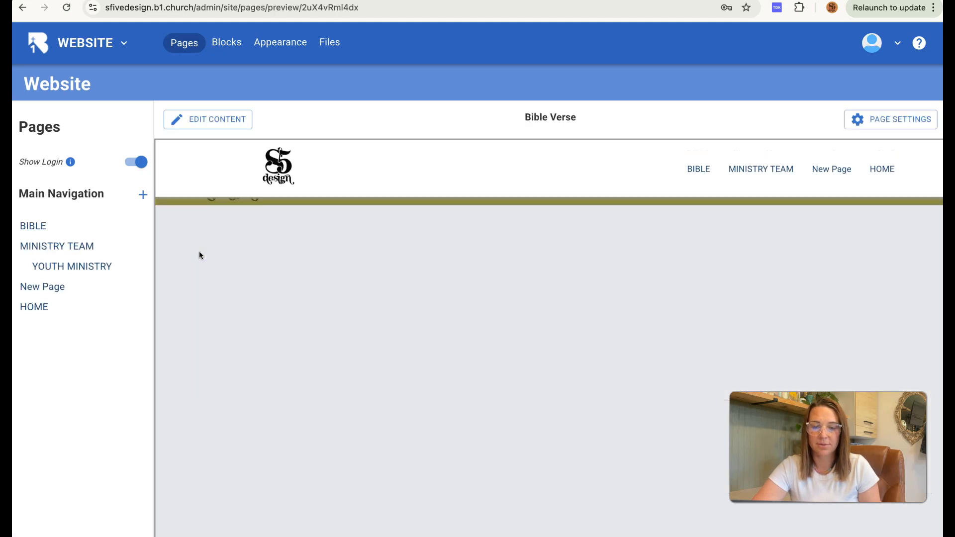
left_click(880, 122)
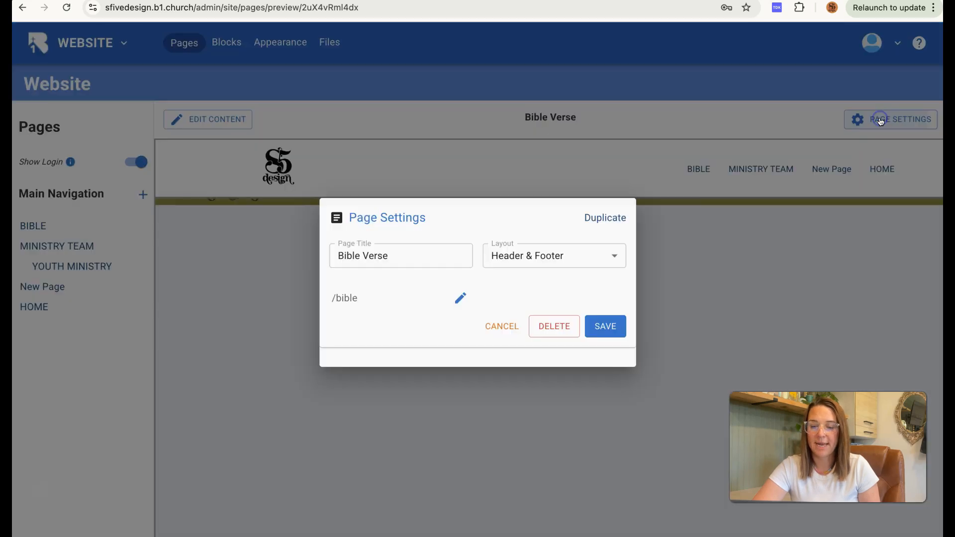
left_click(549, 323)
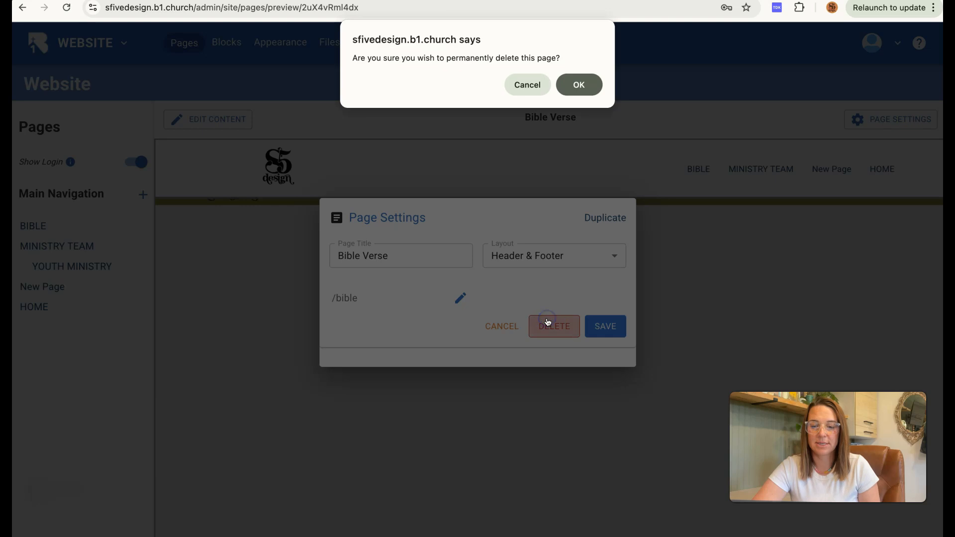
left_click(583, 78)
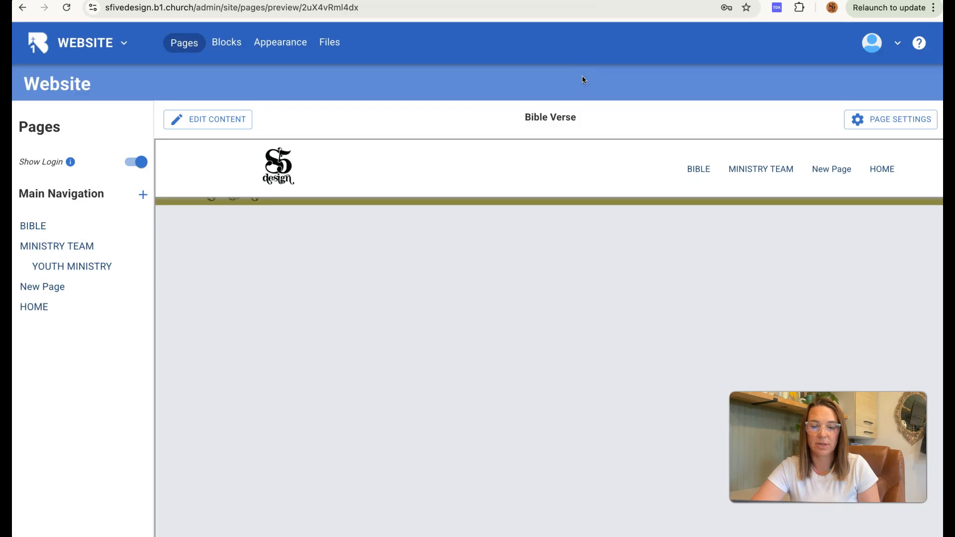